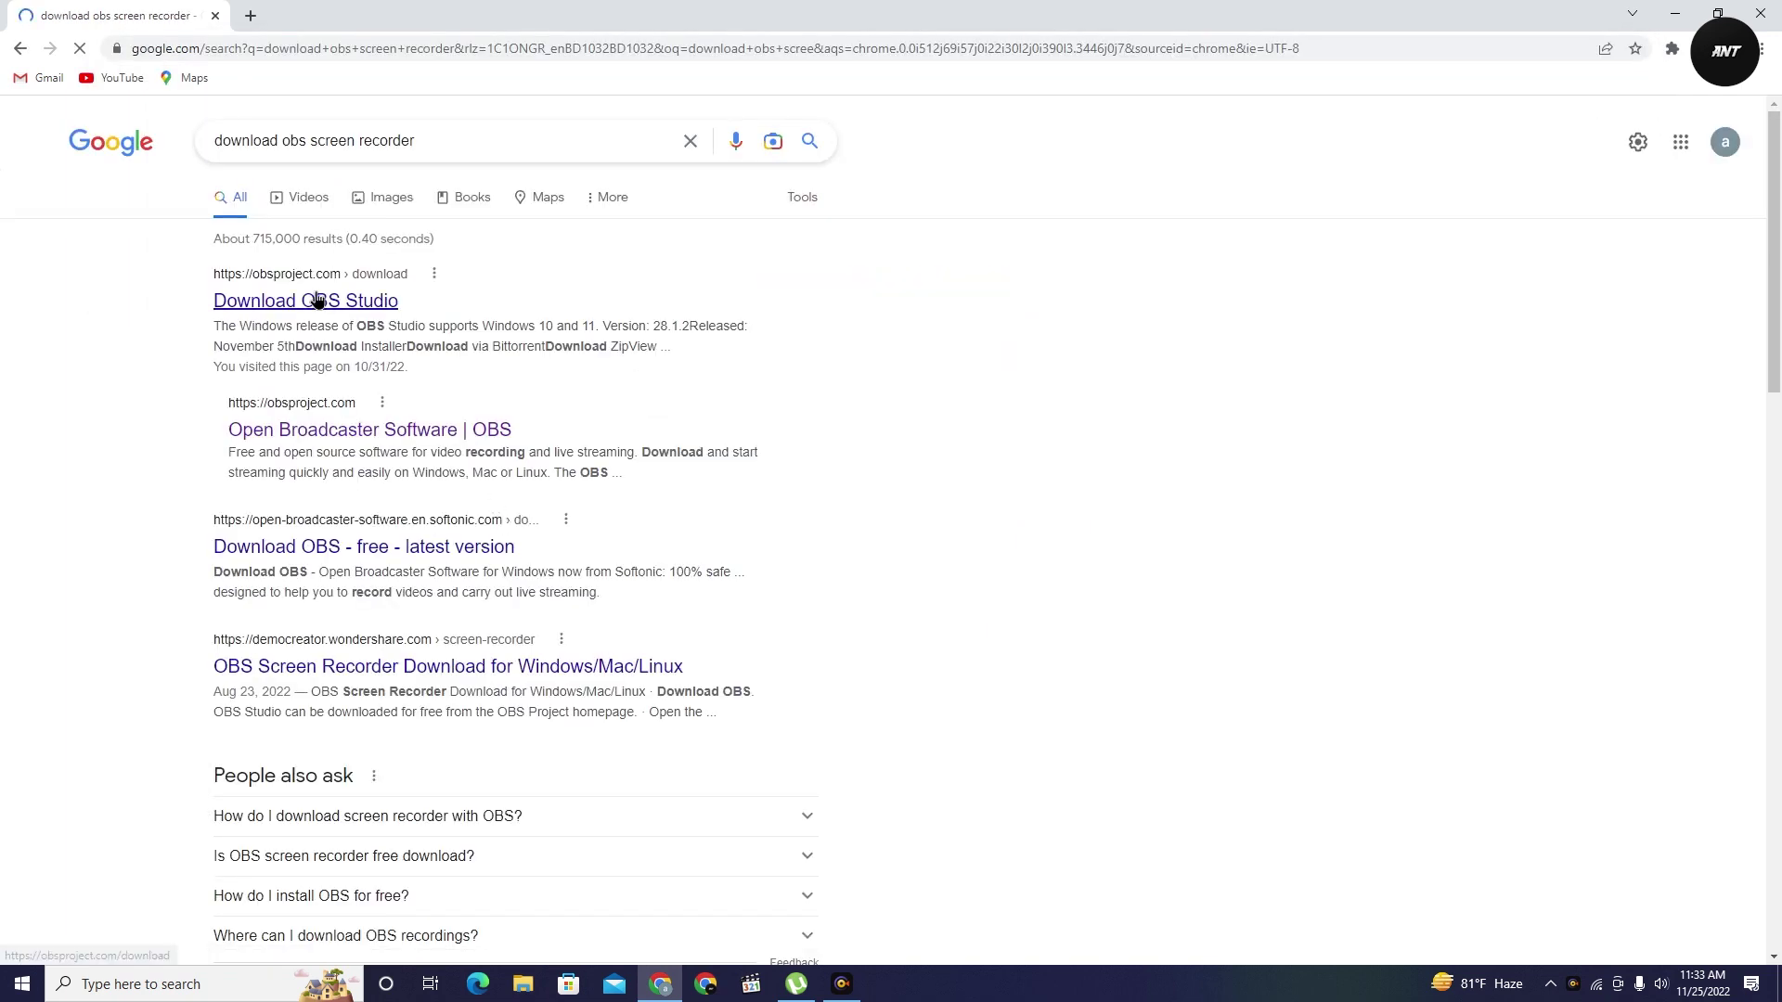
Download the OBS Studio 28.1.2 Windows installer from the obsproject.com download page and minimize the browser.
{"action": "left_click", "coordinate": [307, 301]}
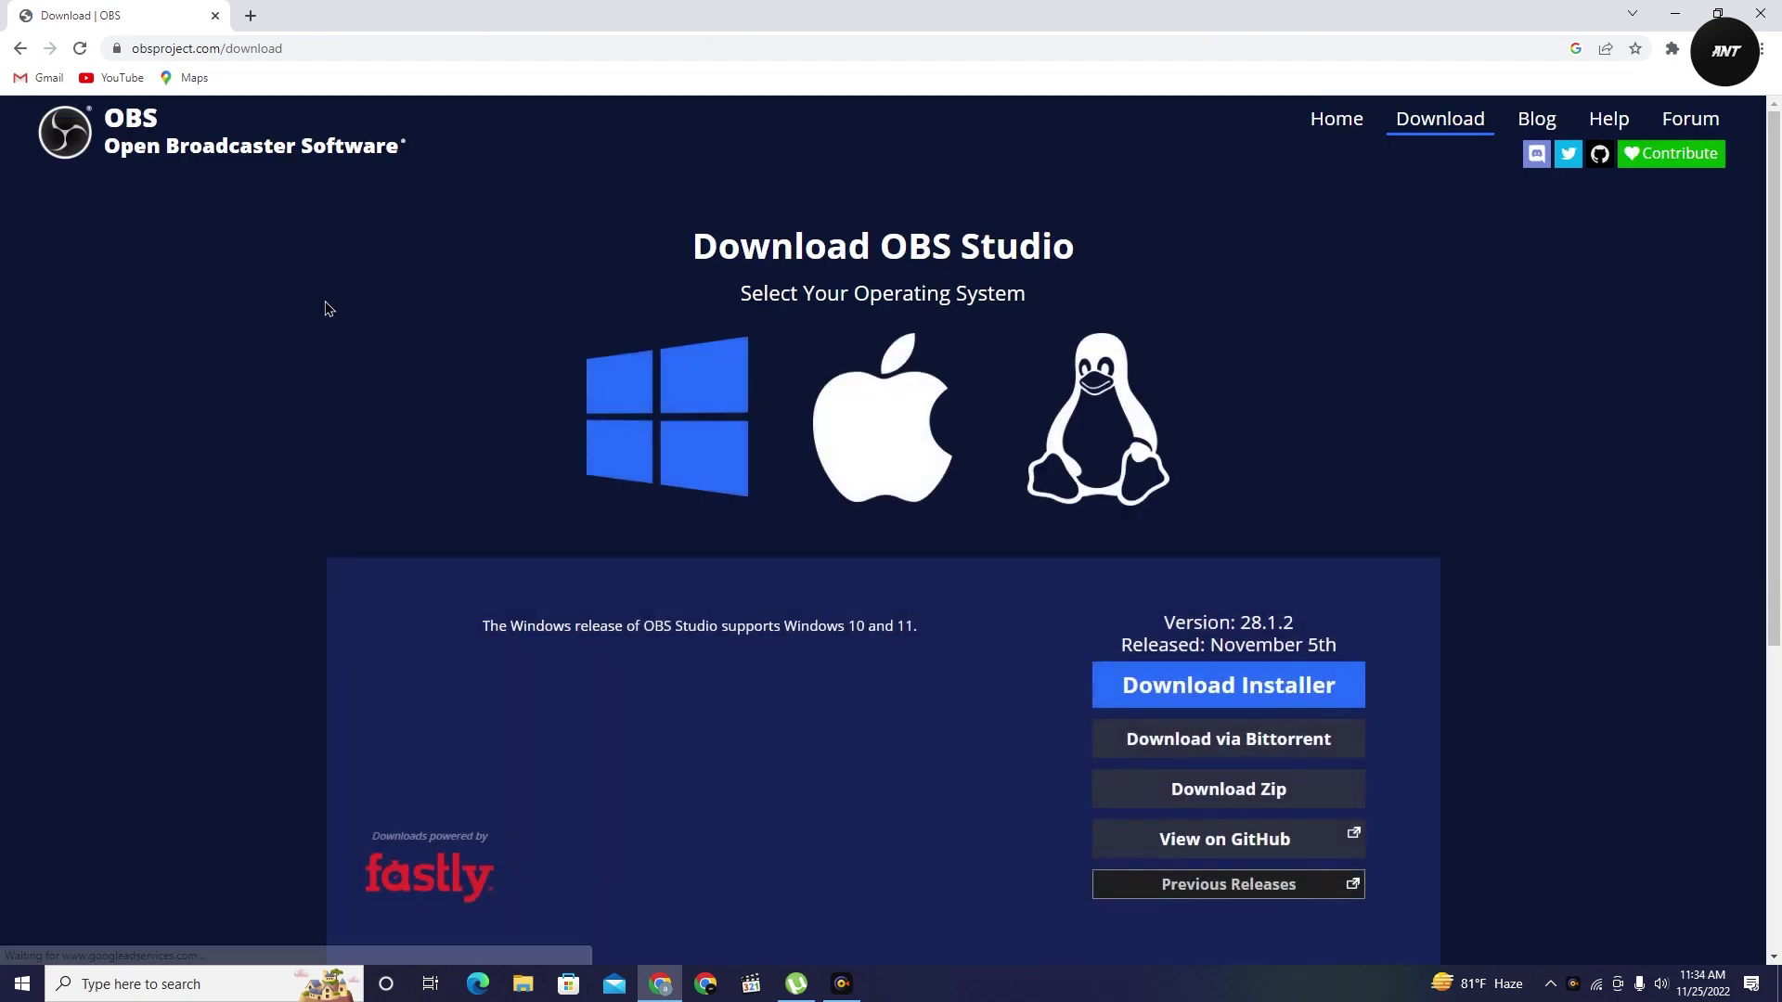
{"action": "scroll", "coordinate": [331, 307], "scroll_direction": "down", "scroll_amount": 1}
{"action": "scroll", "coordinate": [370, 213], "scroll_direction": "up", "scroll_amount": 1}
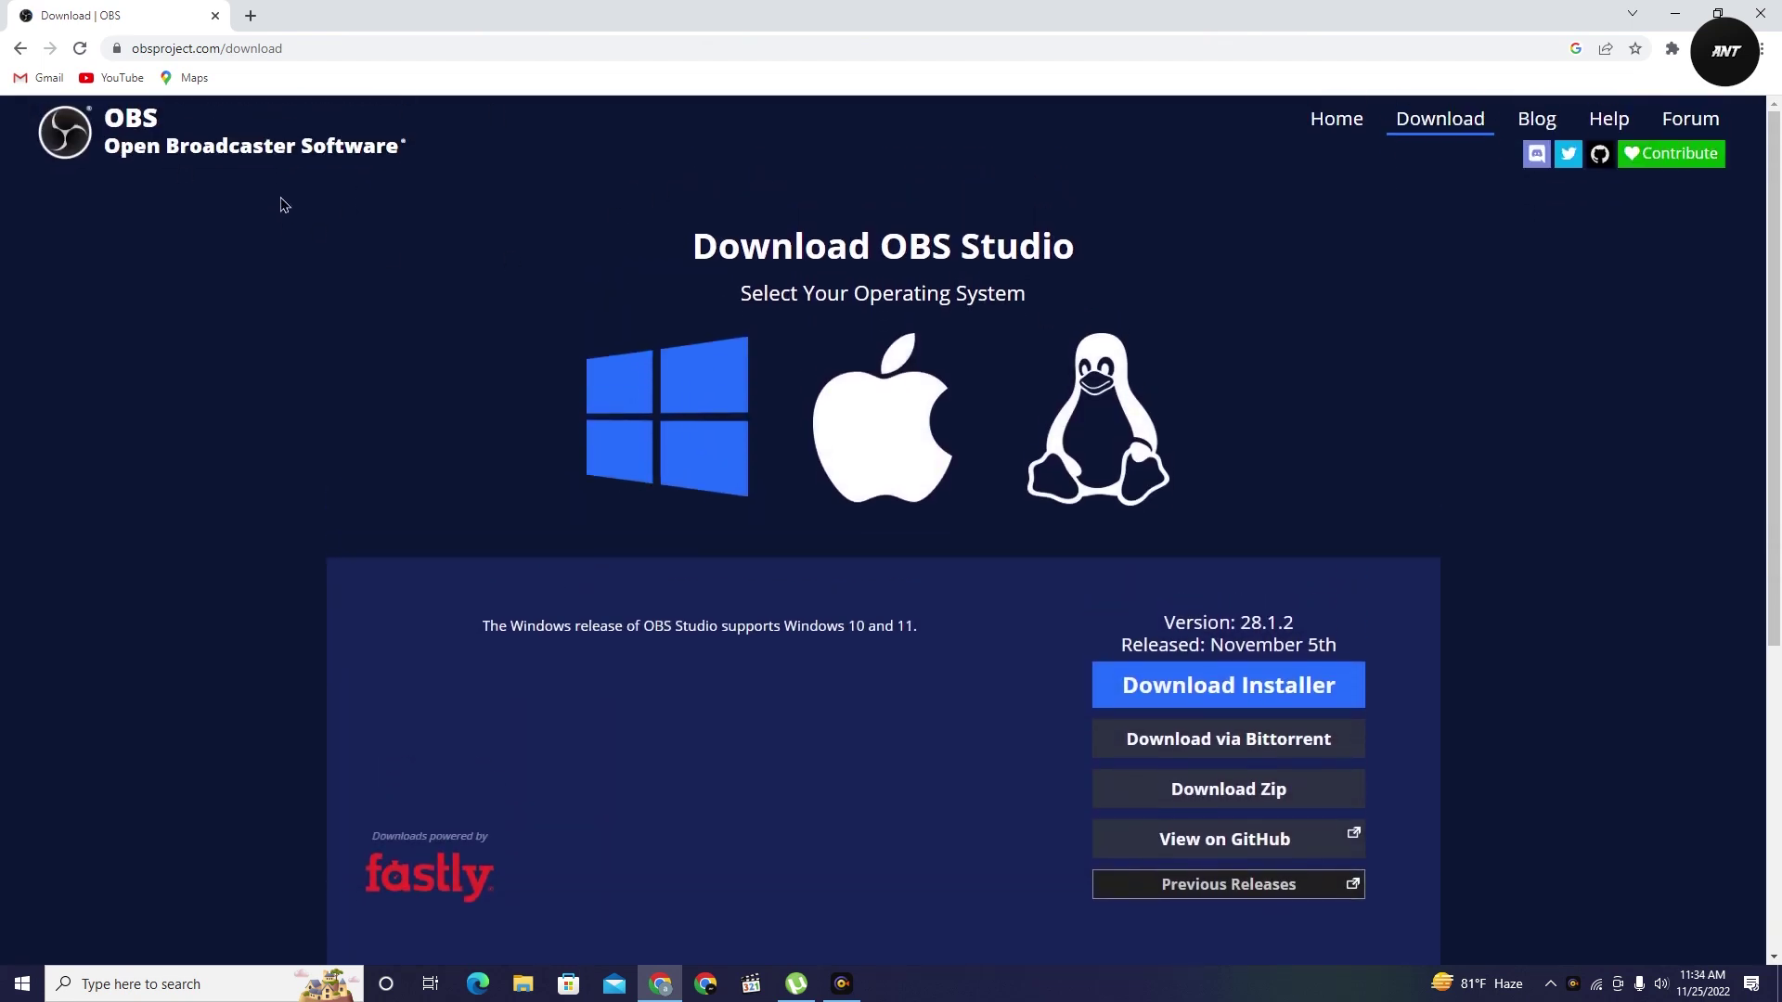
{"action": "left_click", "coordinate": [1203, 687]}
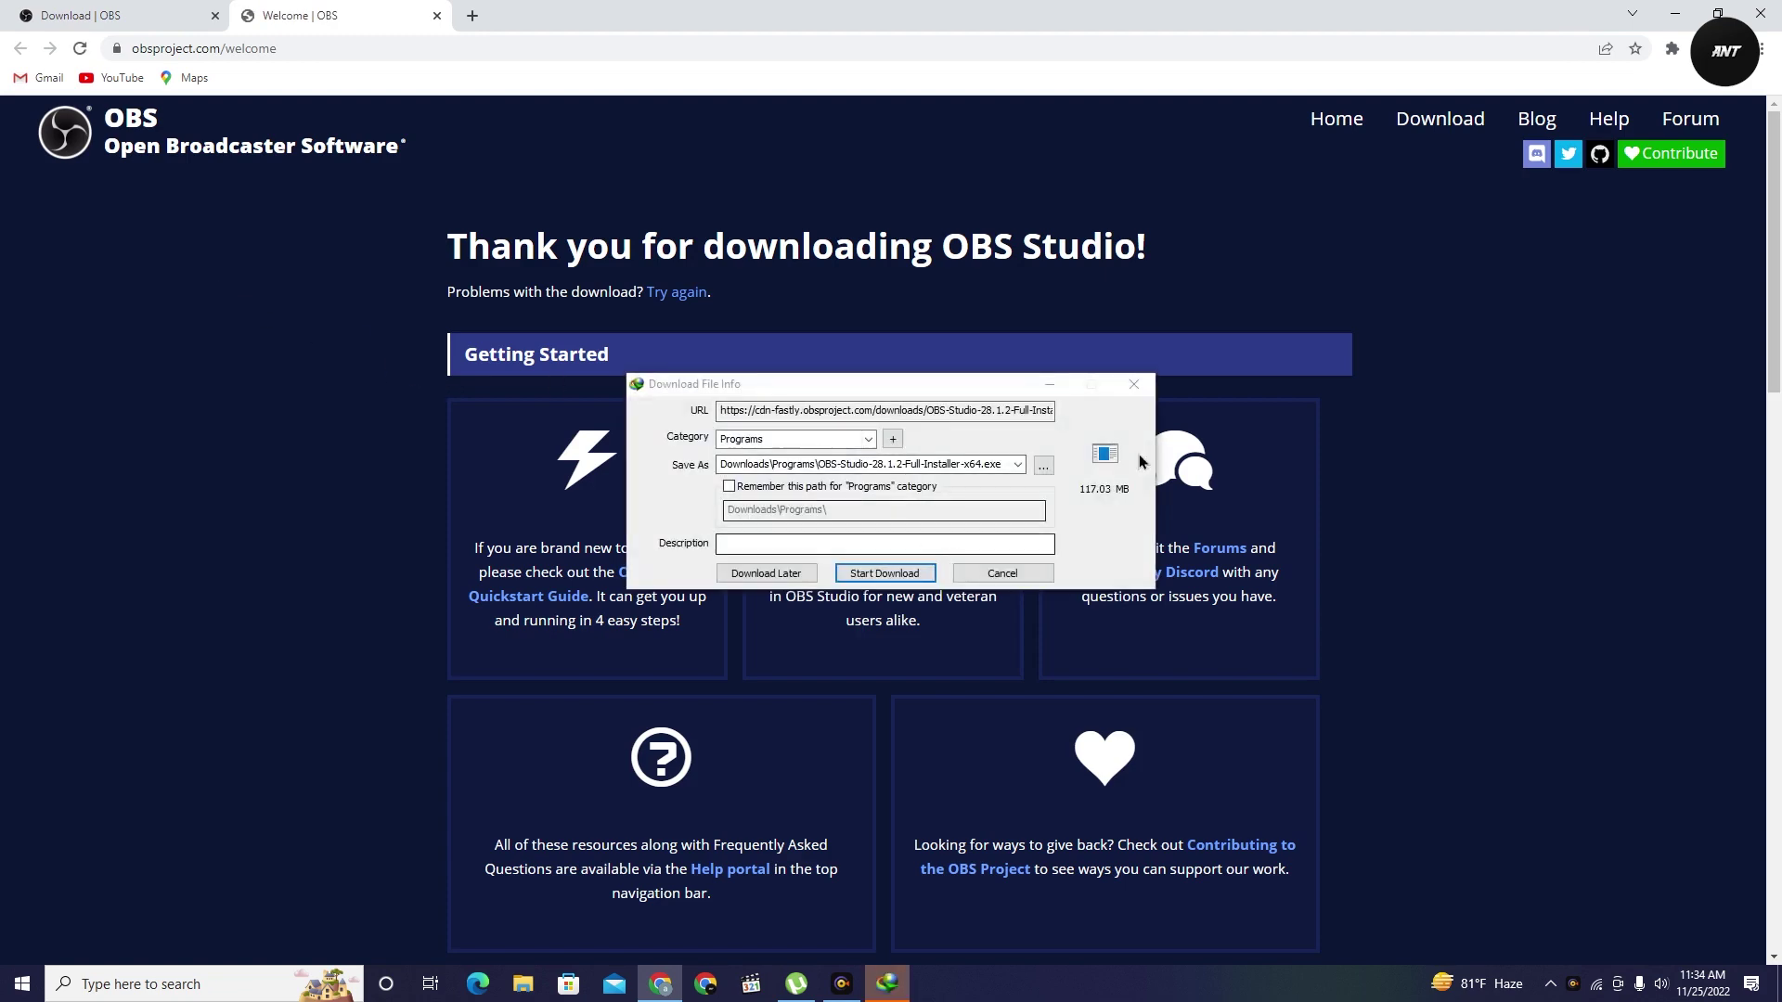
{"action": "key", "text": "Return"}
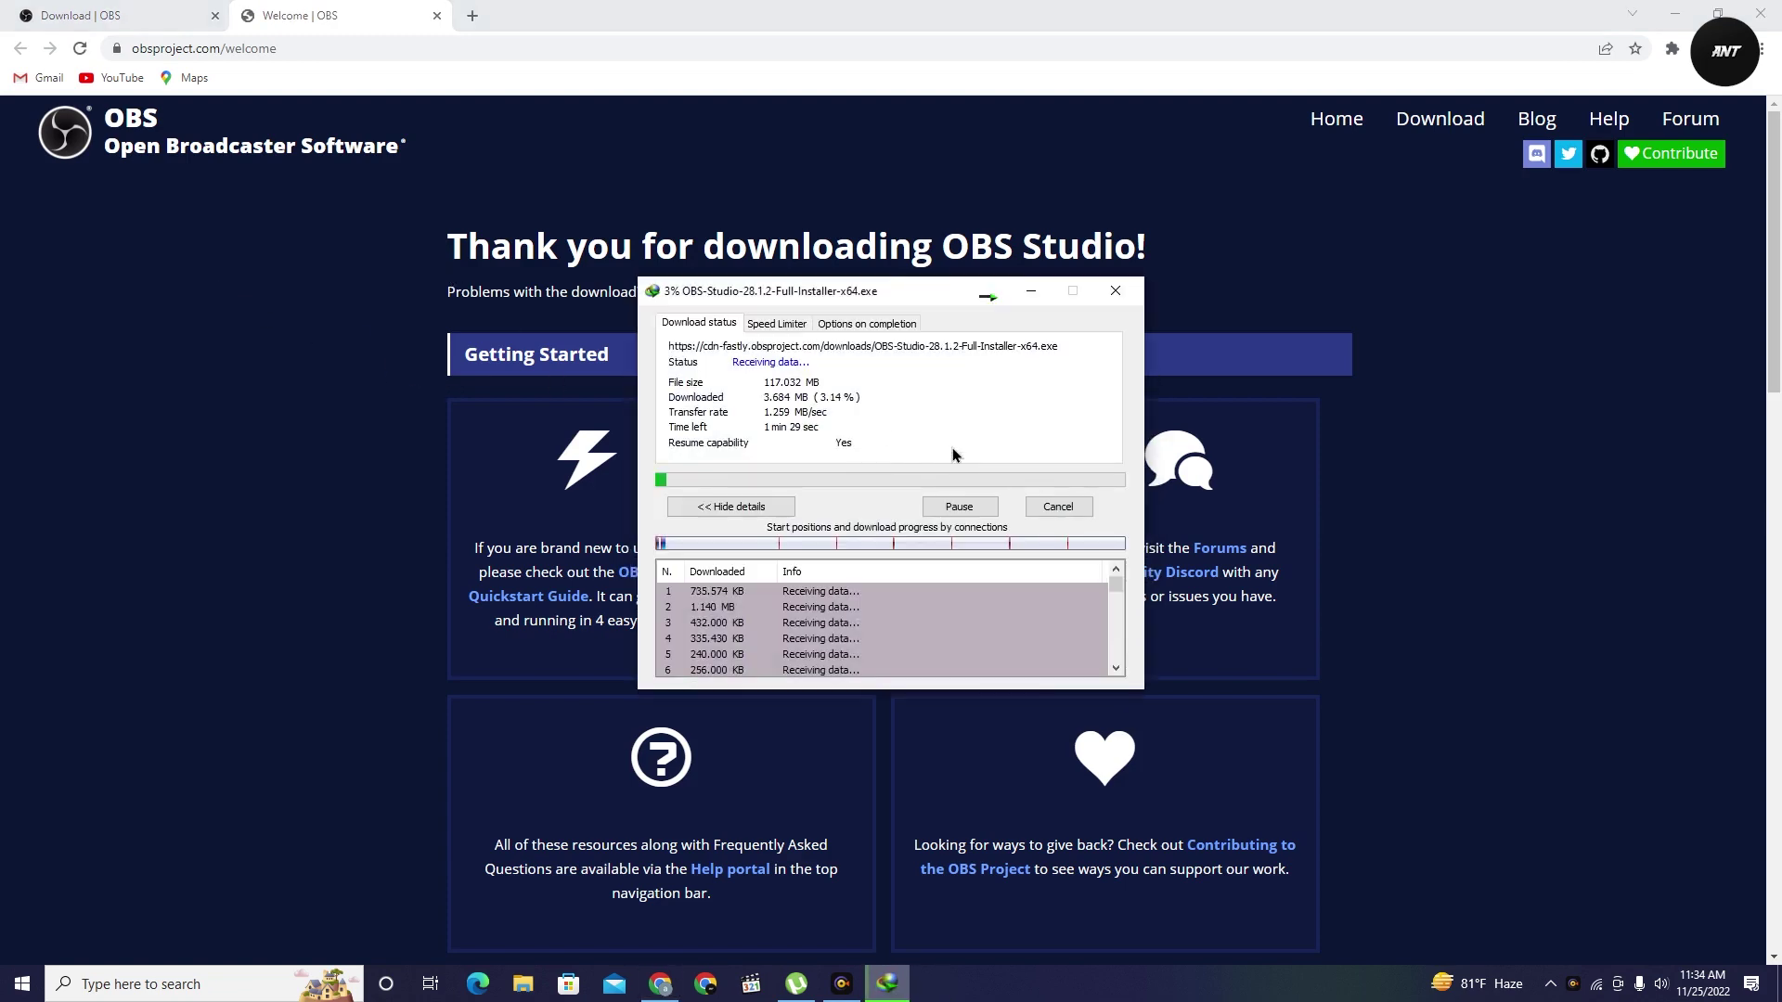
{"action": "left_click", "coordinate": [1675, 13]}
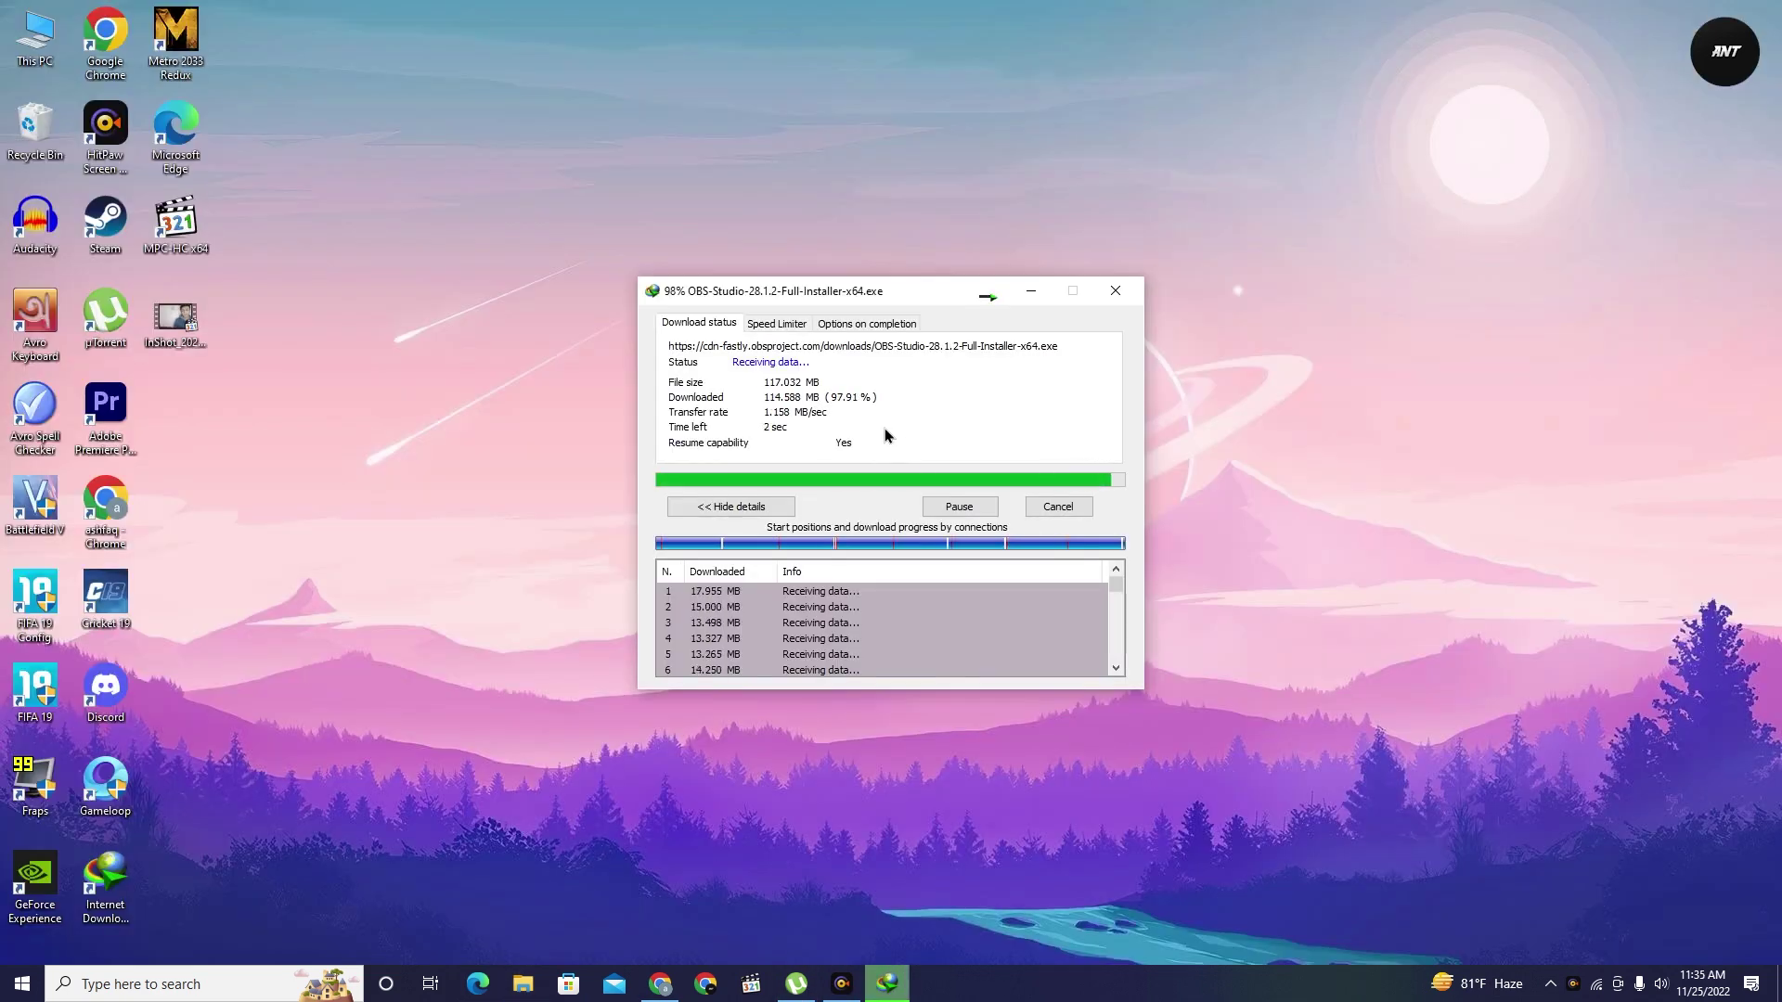
Run the downloaded installer, install OBS Studio in C:\Program Files\obs-studio, and finish setup with the program launching.
{"action": "left_click", "coordinate": [761, 557]}
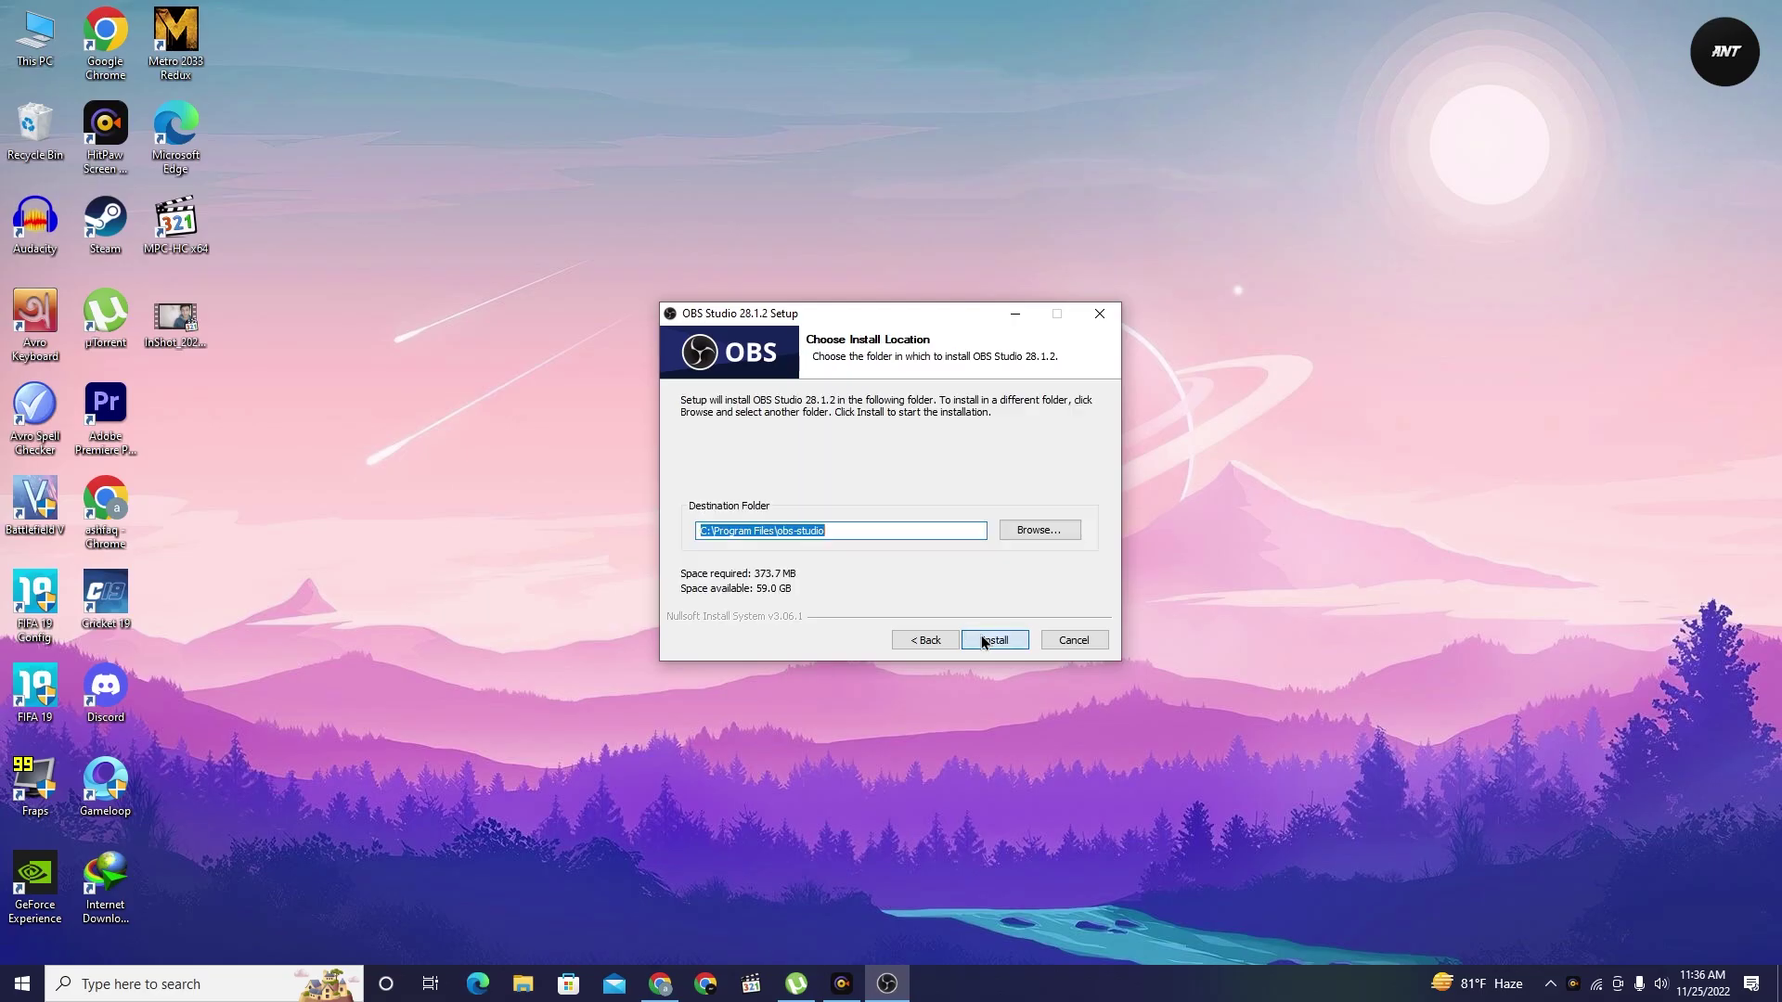
{"action": "left_click", "coordinate": [984, 639]}
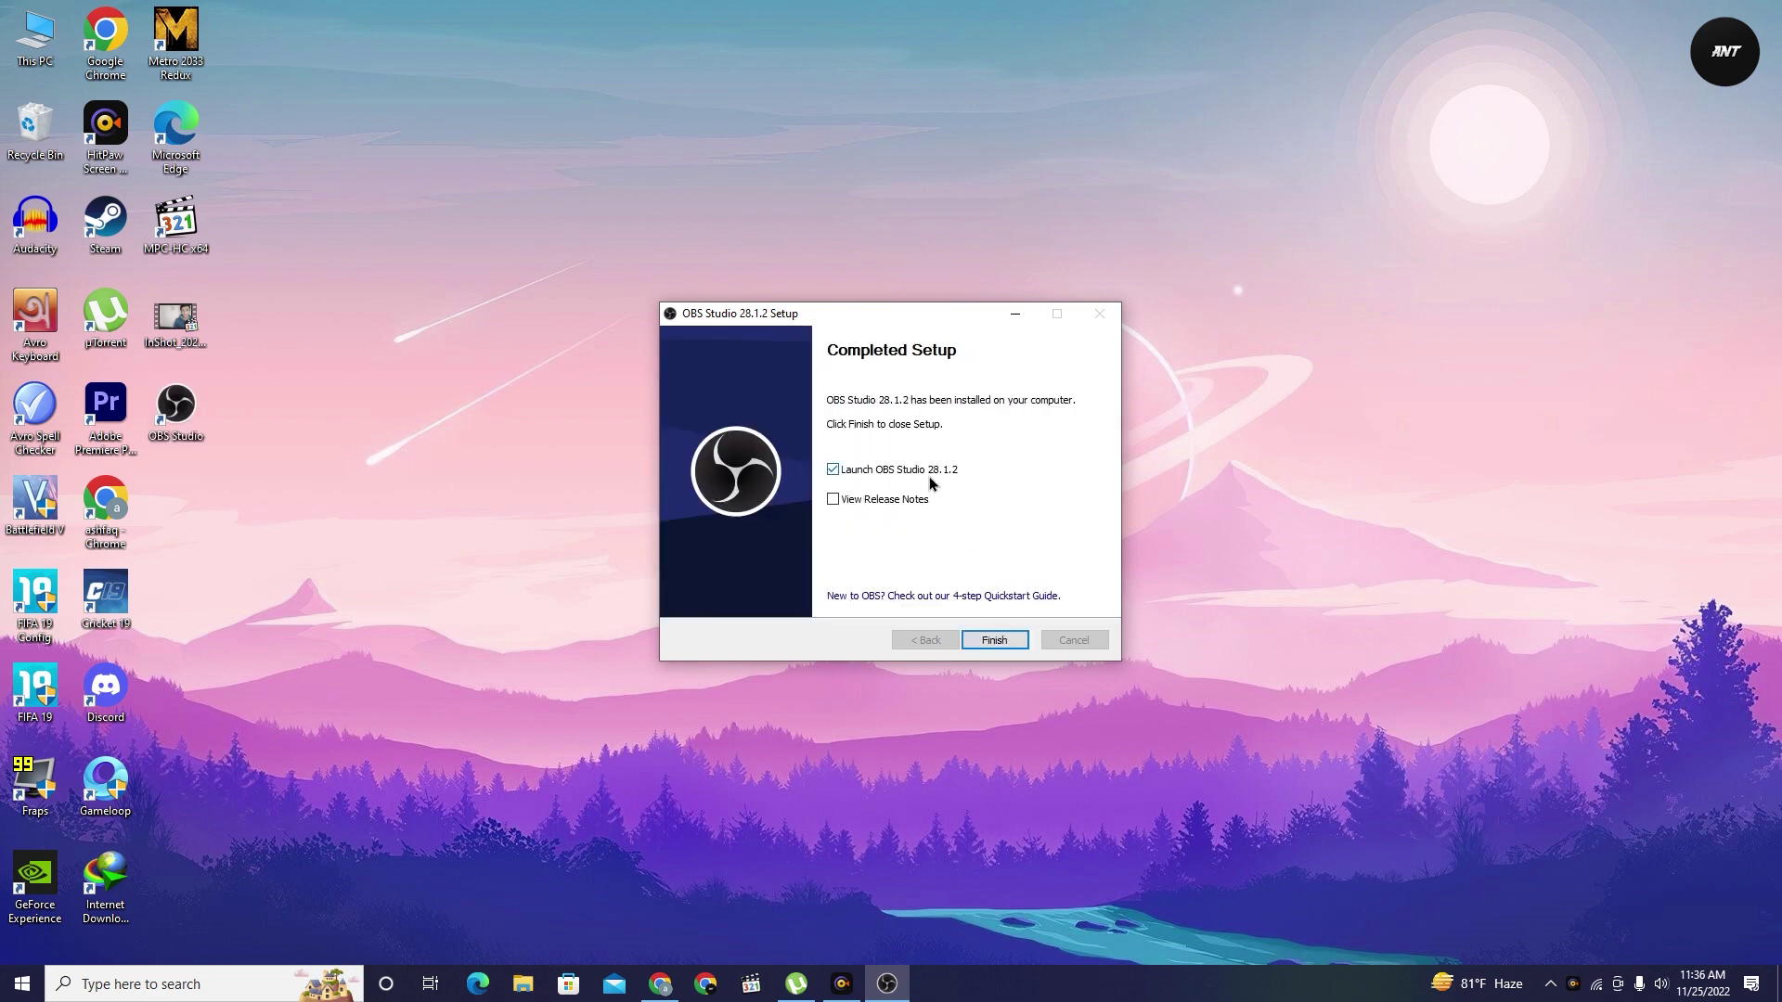
{"action": "left_click", "coordinate": [994, 641]}
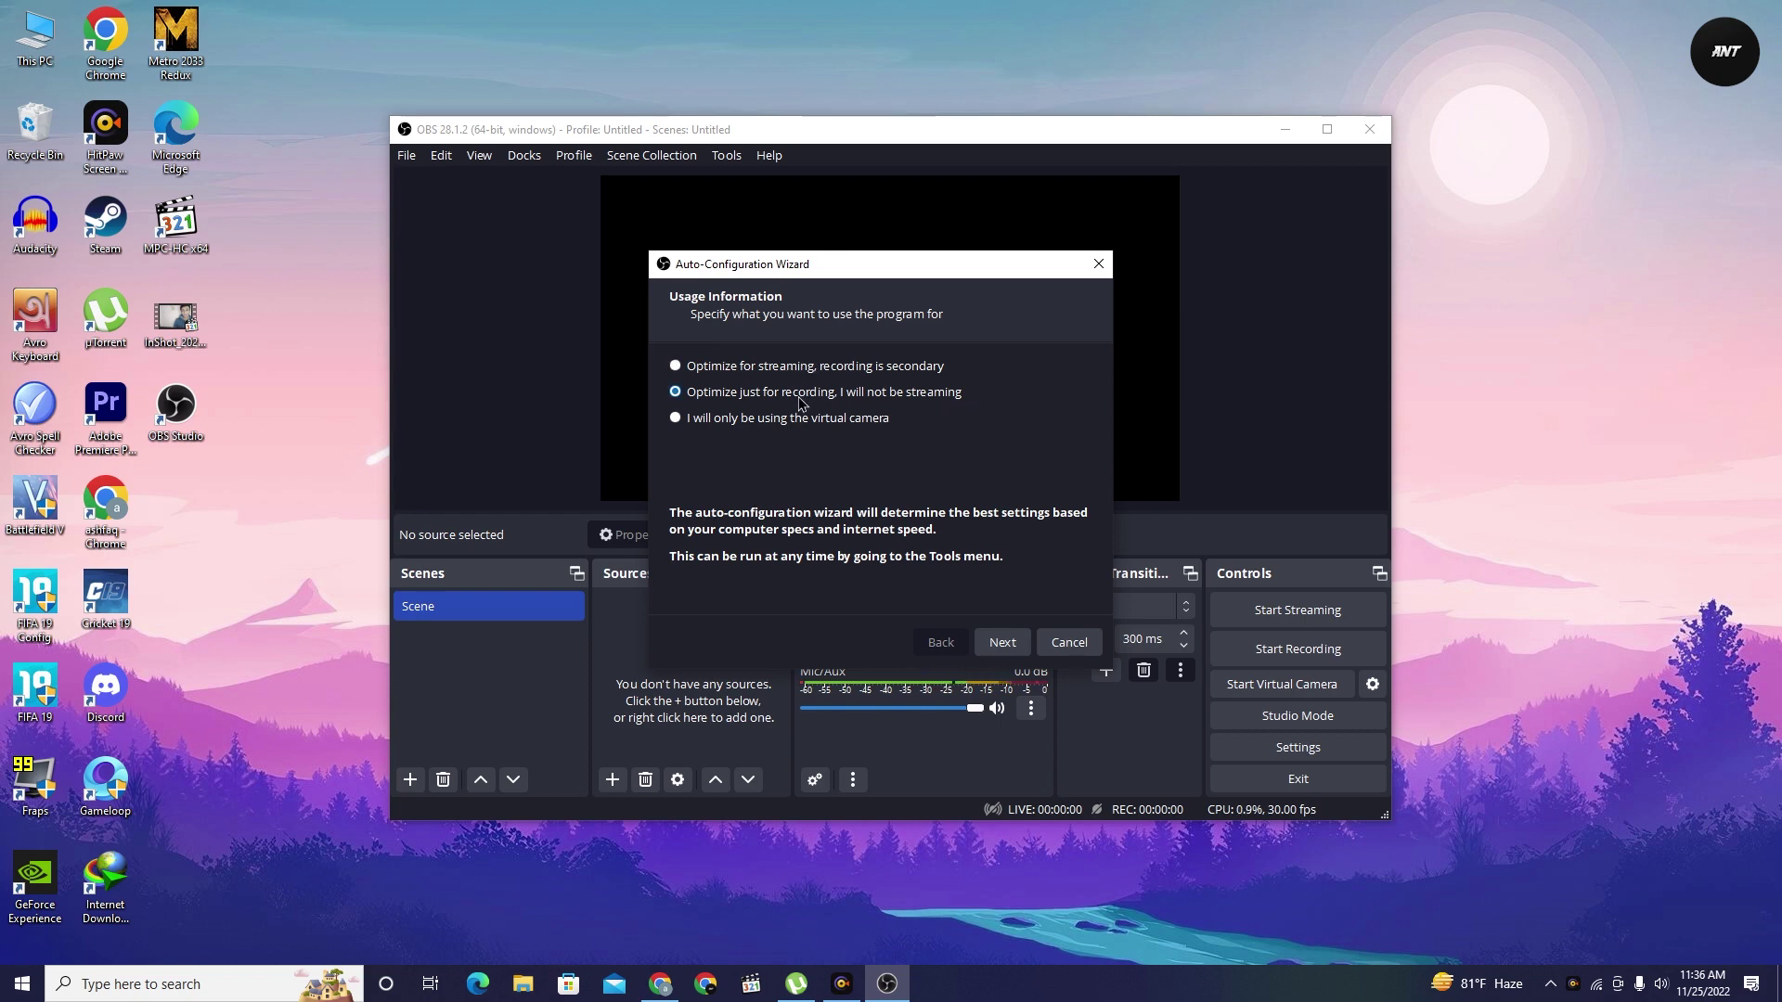
Complete the auto-configuration for recording only, using the current 1920x1080 canvas resolution and 30 FPS, and apply the settings.
{"action": "left_click", "coordinate": [1007, 648]}
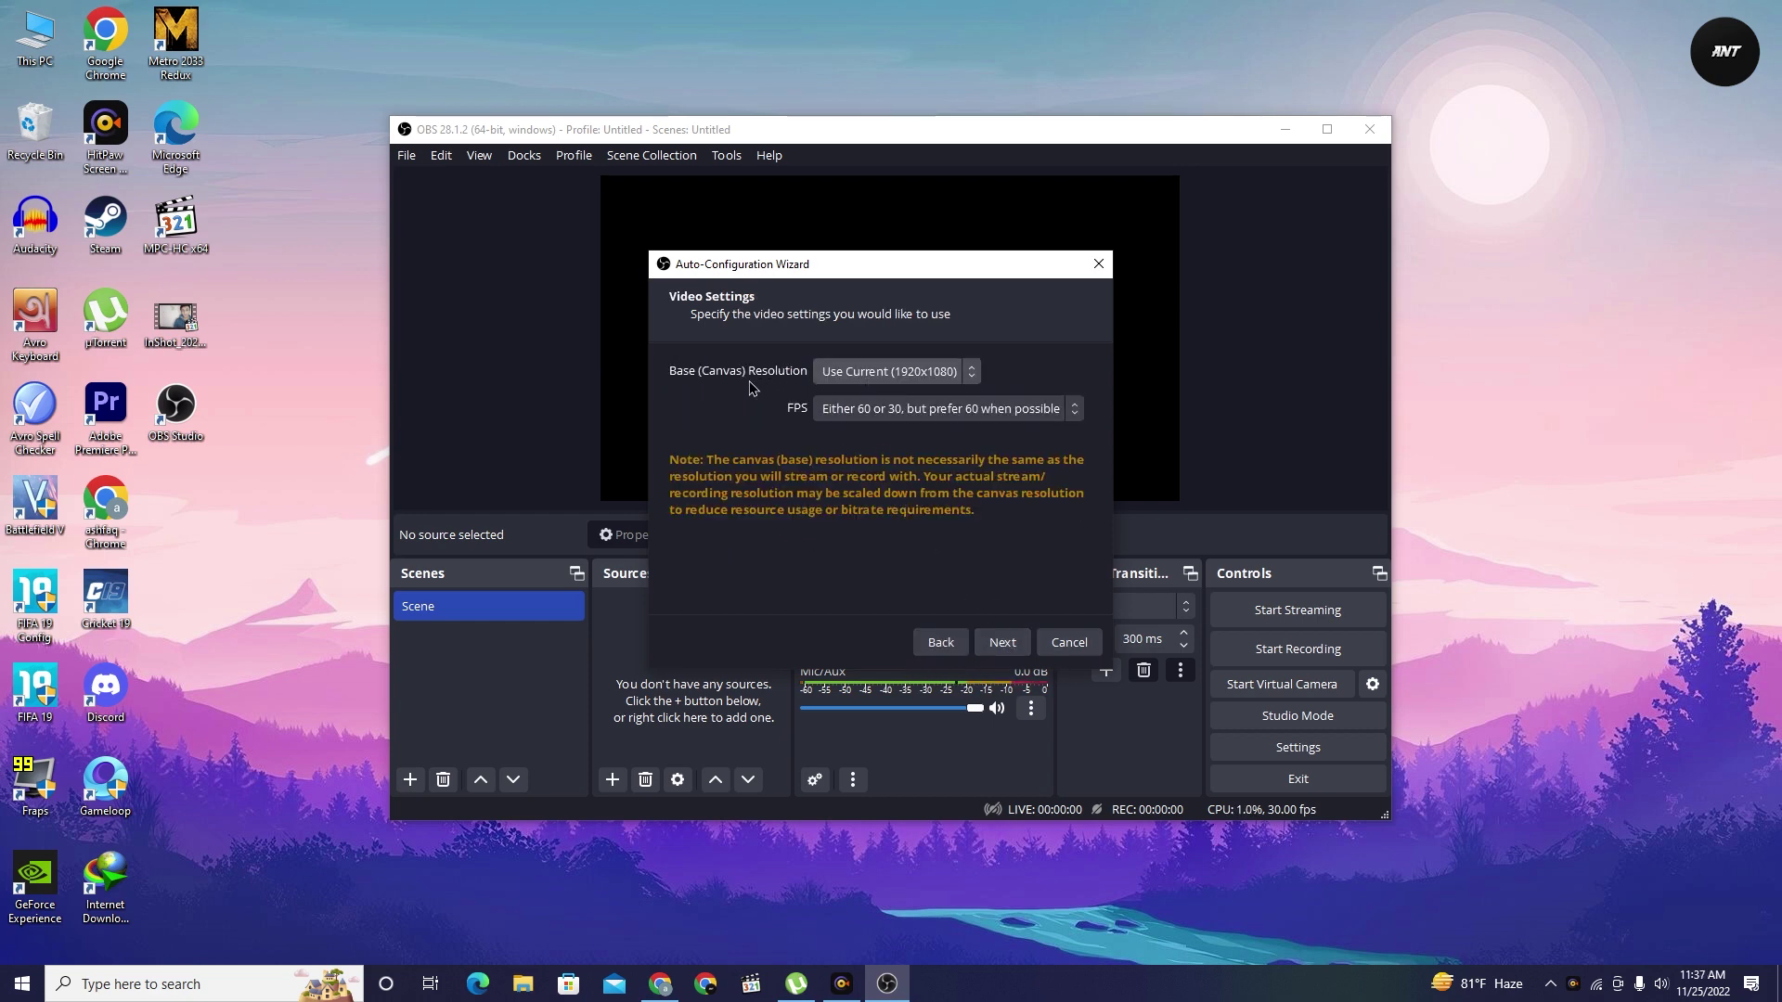
{"action": "left_click", "coordinate": [849, 373]}
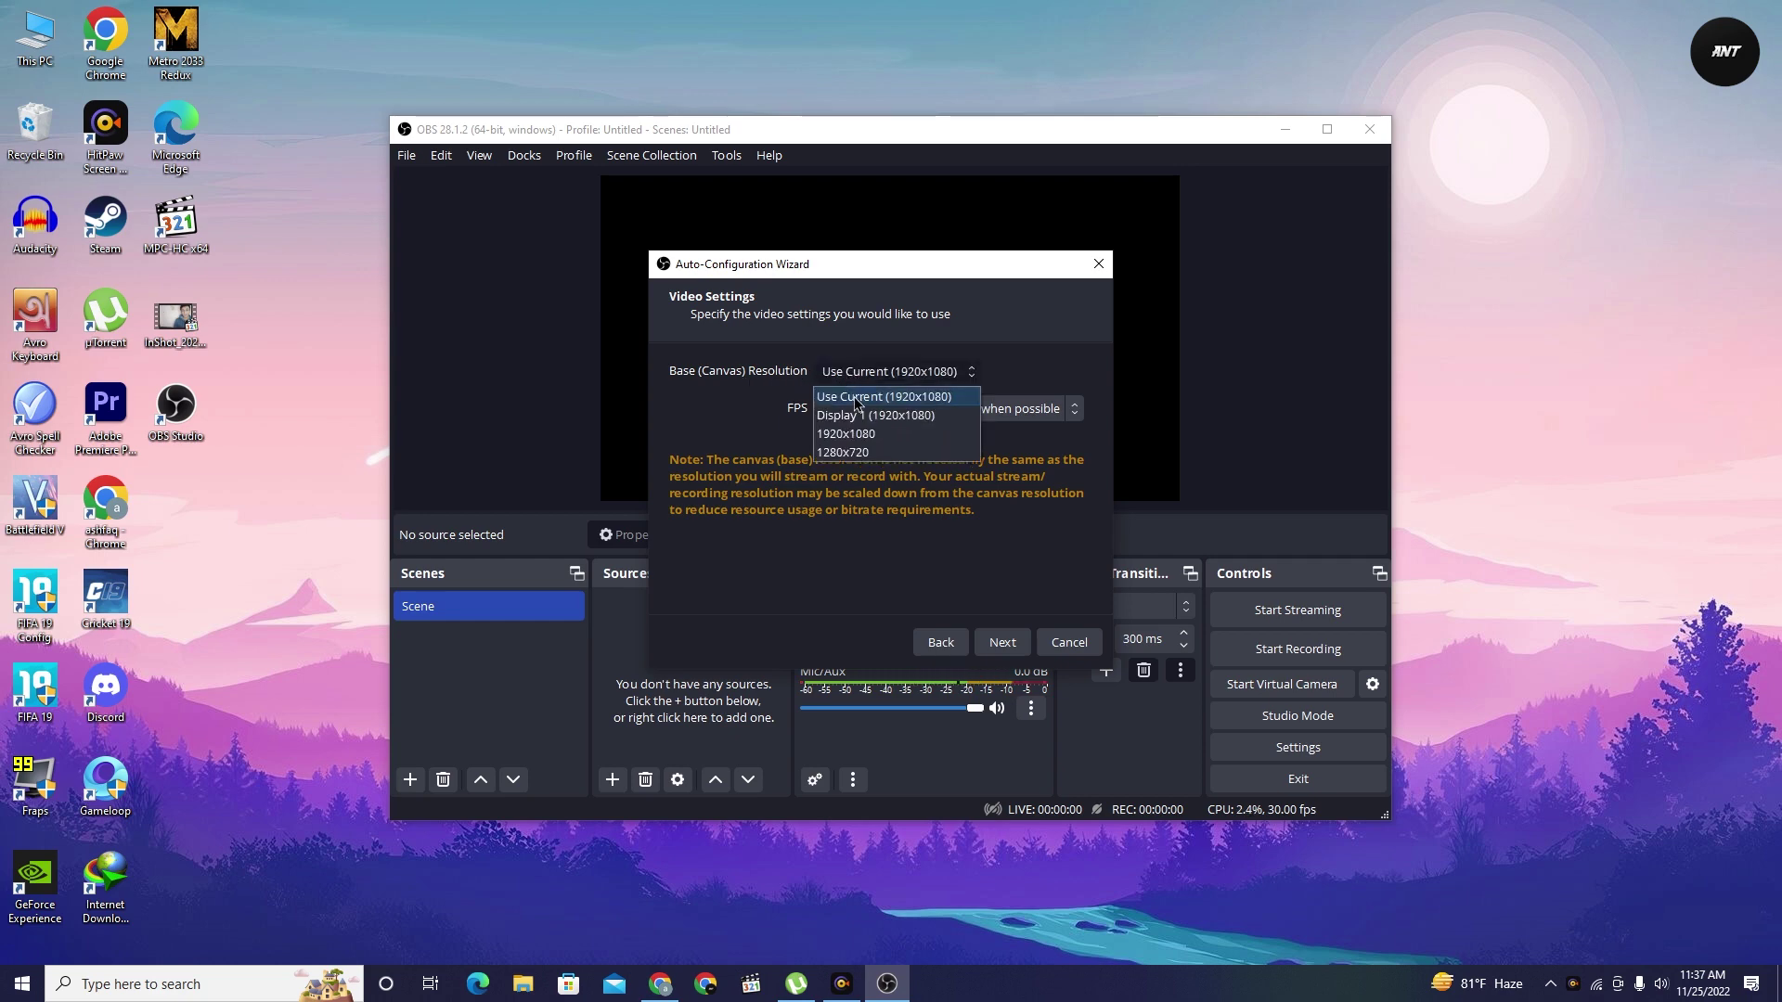
{"action": "left_click", "coordinate": [854, 401]}
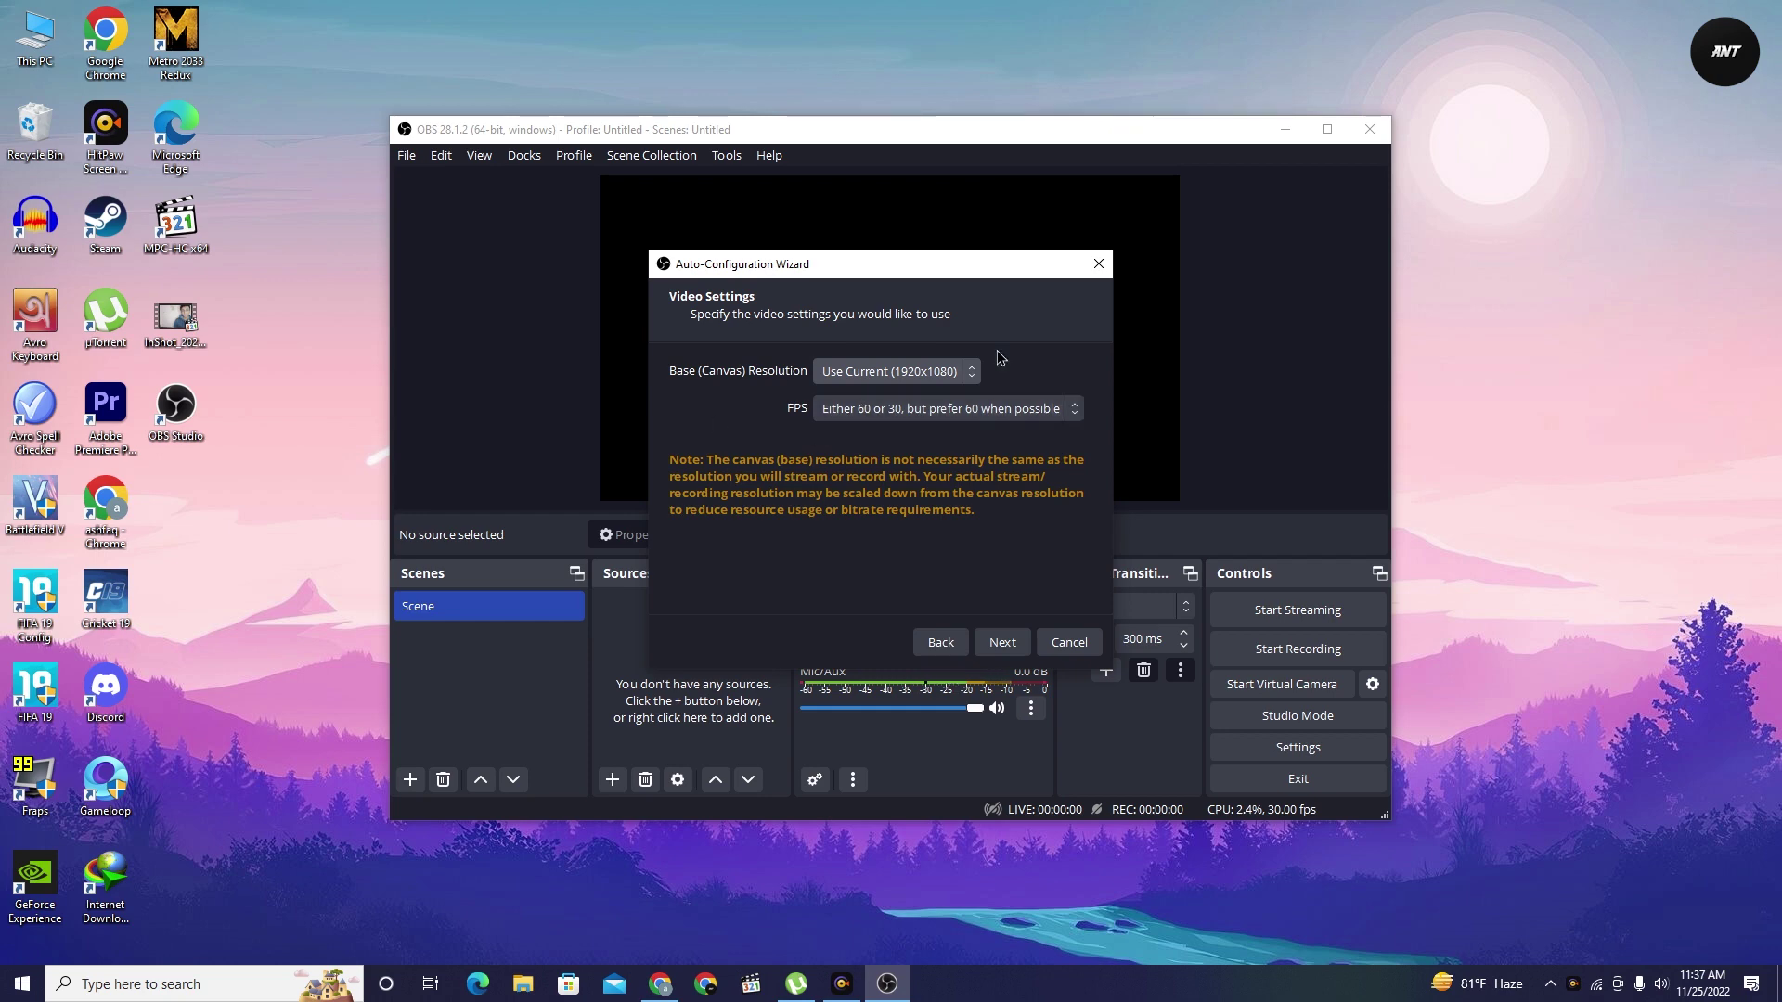
{"action": "left_click", "coordinate": [837, 412]}
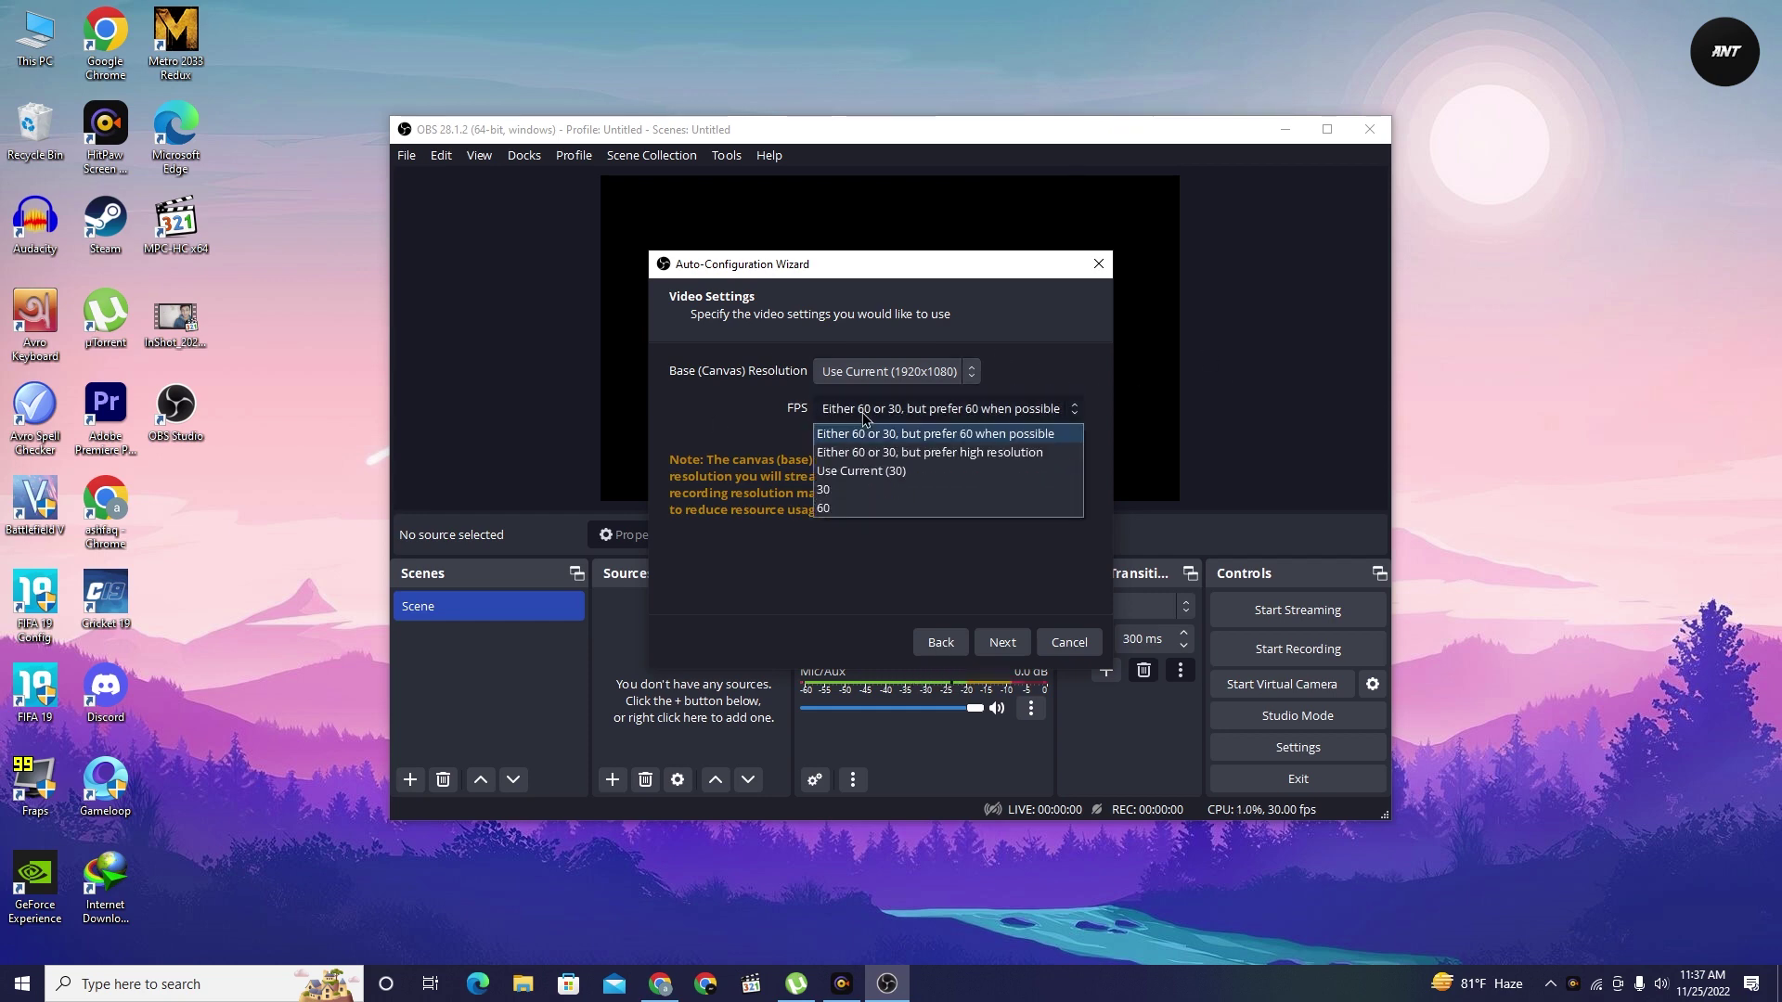
{"action": "left_click", "coordinate": [855, 492]}
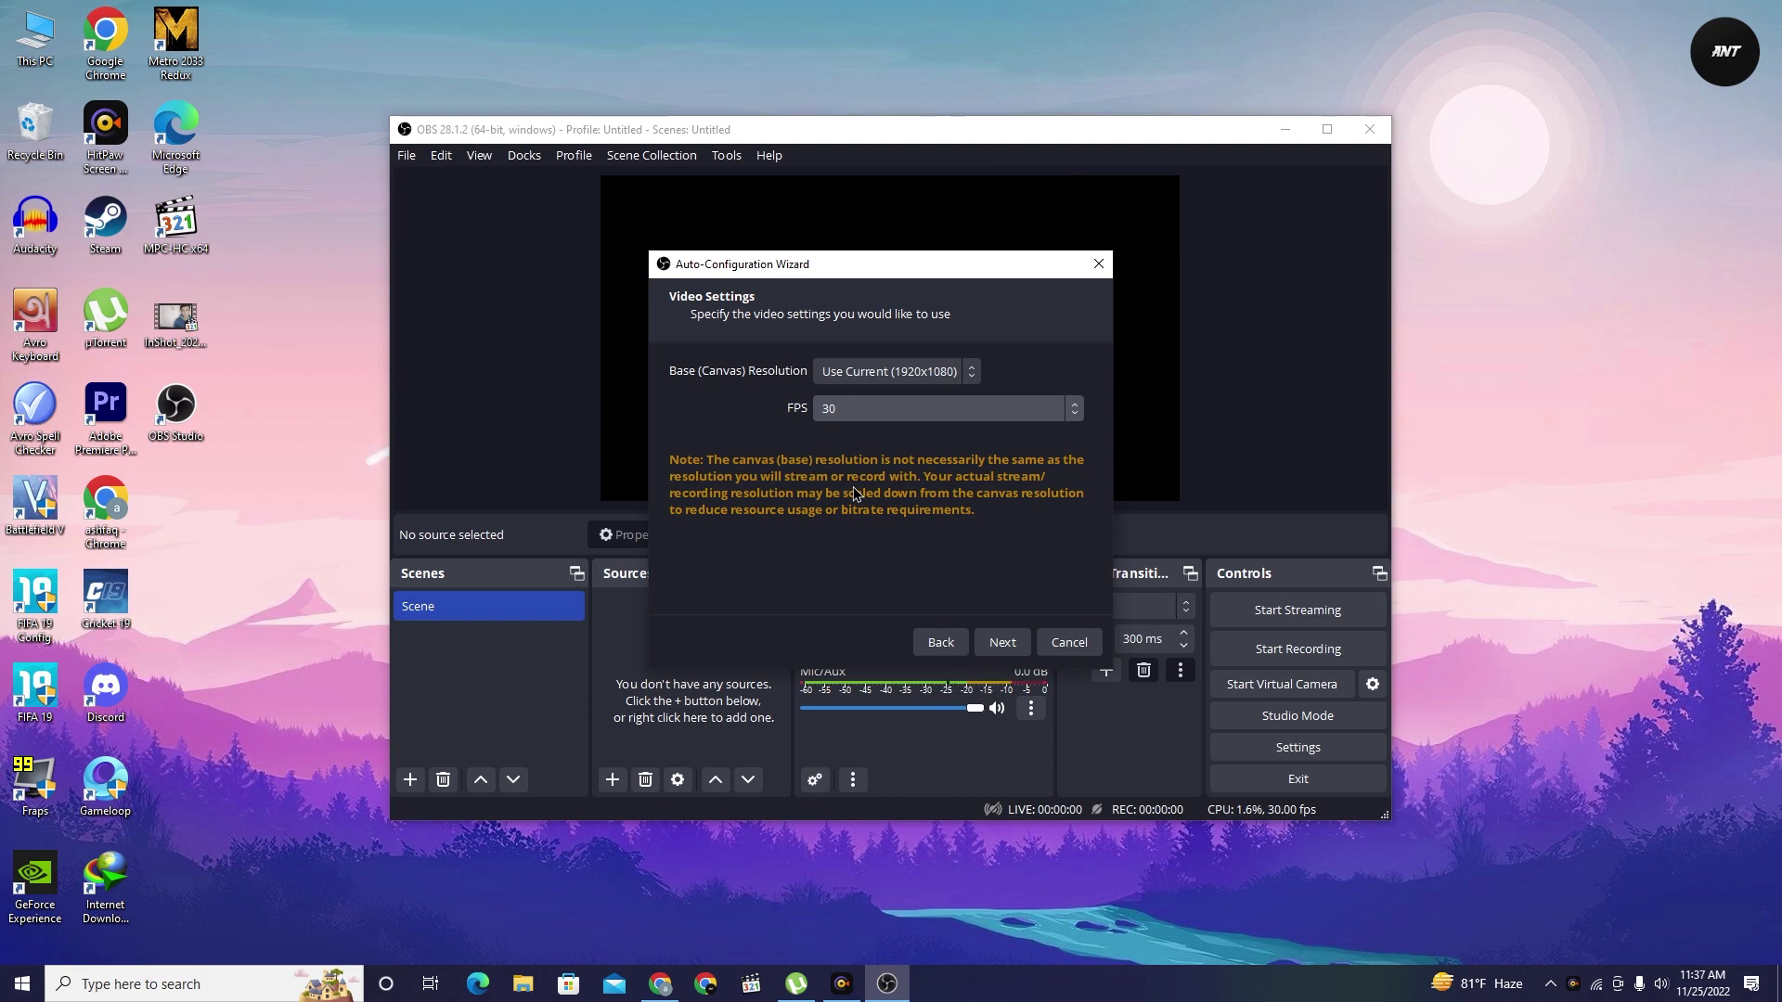
{"action": "left_click", "coordinate": [986, 641]}
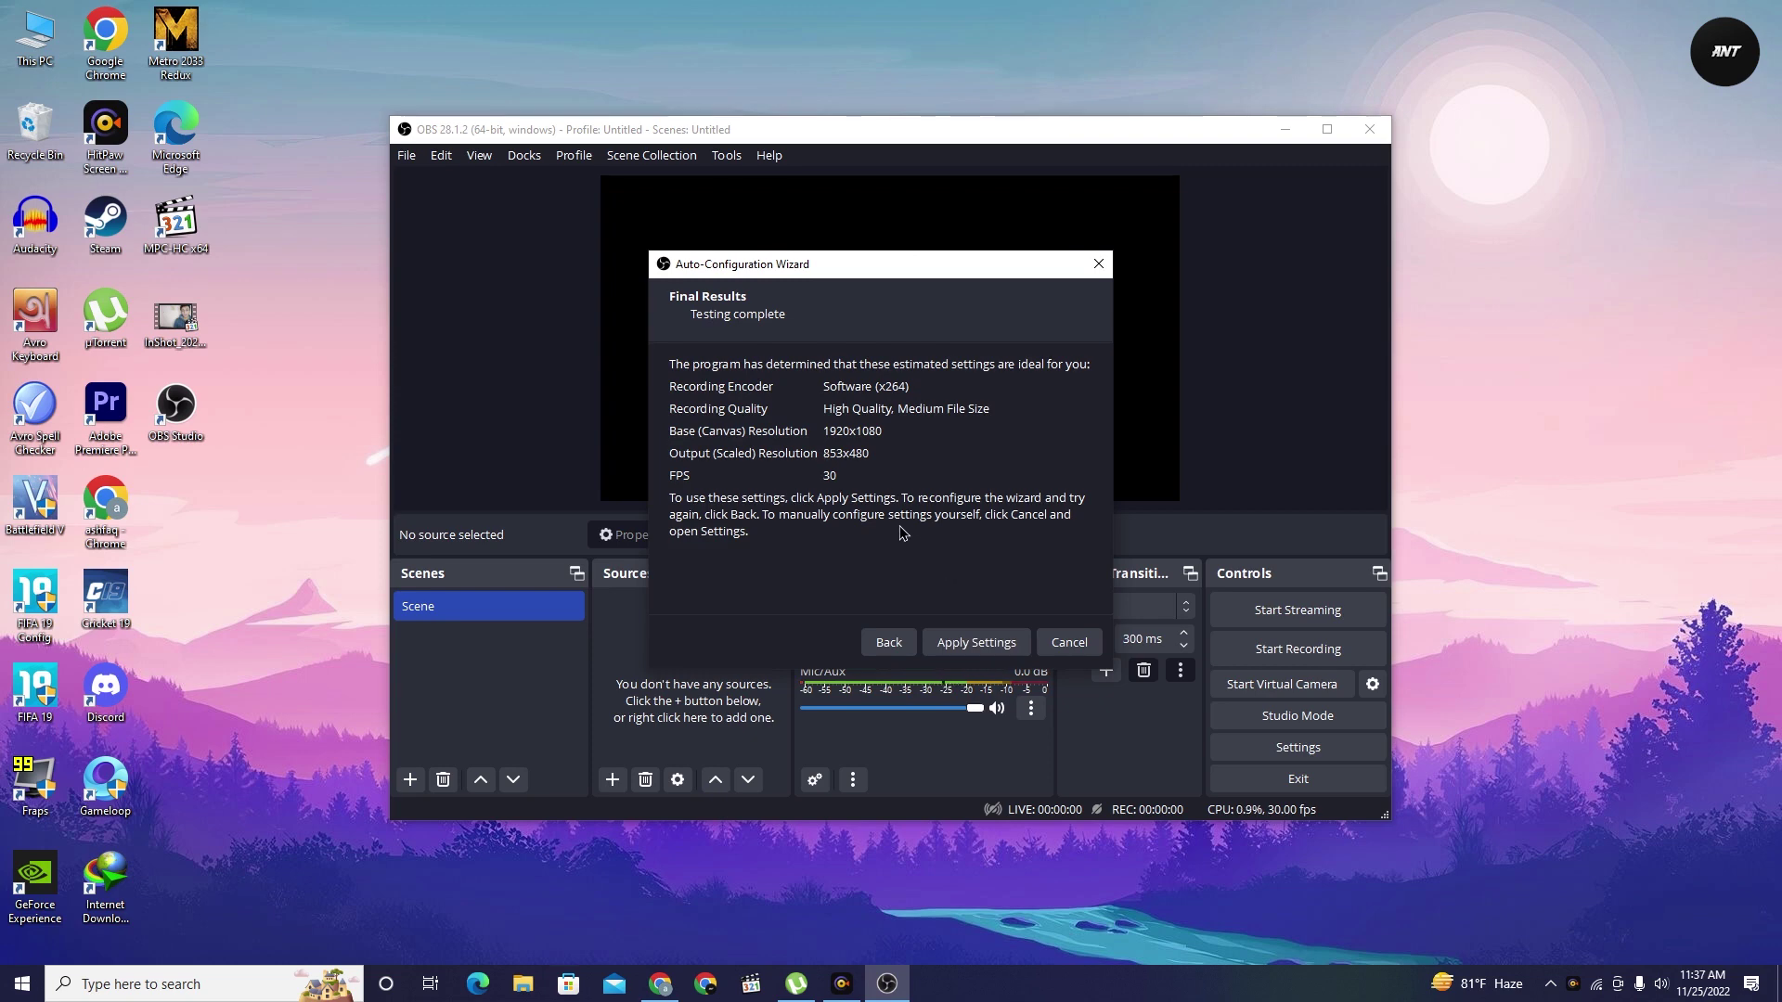
{"action": "left_click", "coordinate": [960, 638]}
Maximize the window and add a new Display Capture source showing Display 1, the 1920x1080 primary monitor.
{"action": "left_click", "coordinate": [1310, 133]}
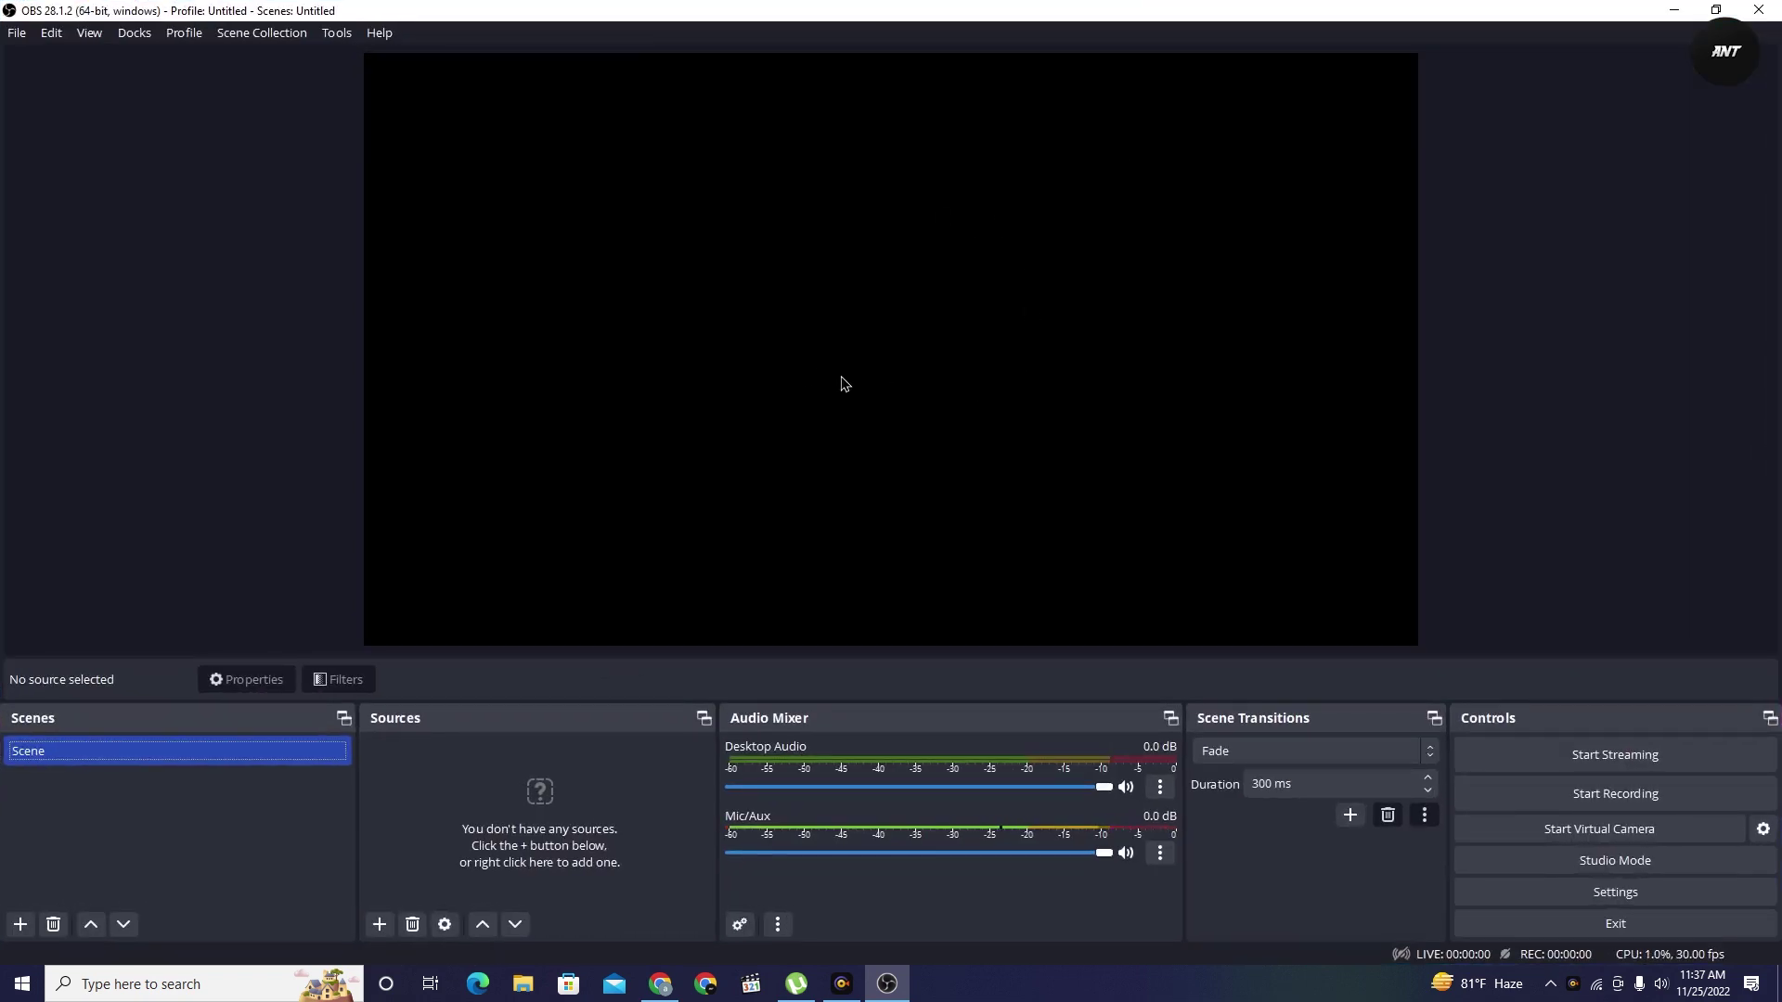
{"action": "left_click", "coordinate": [381, 925]}
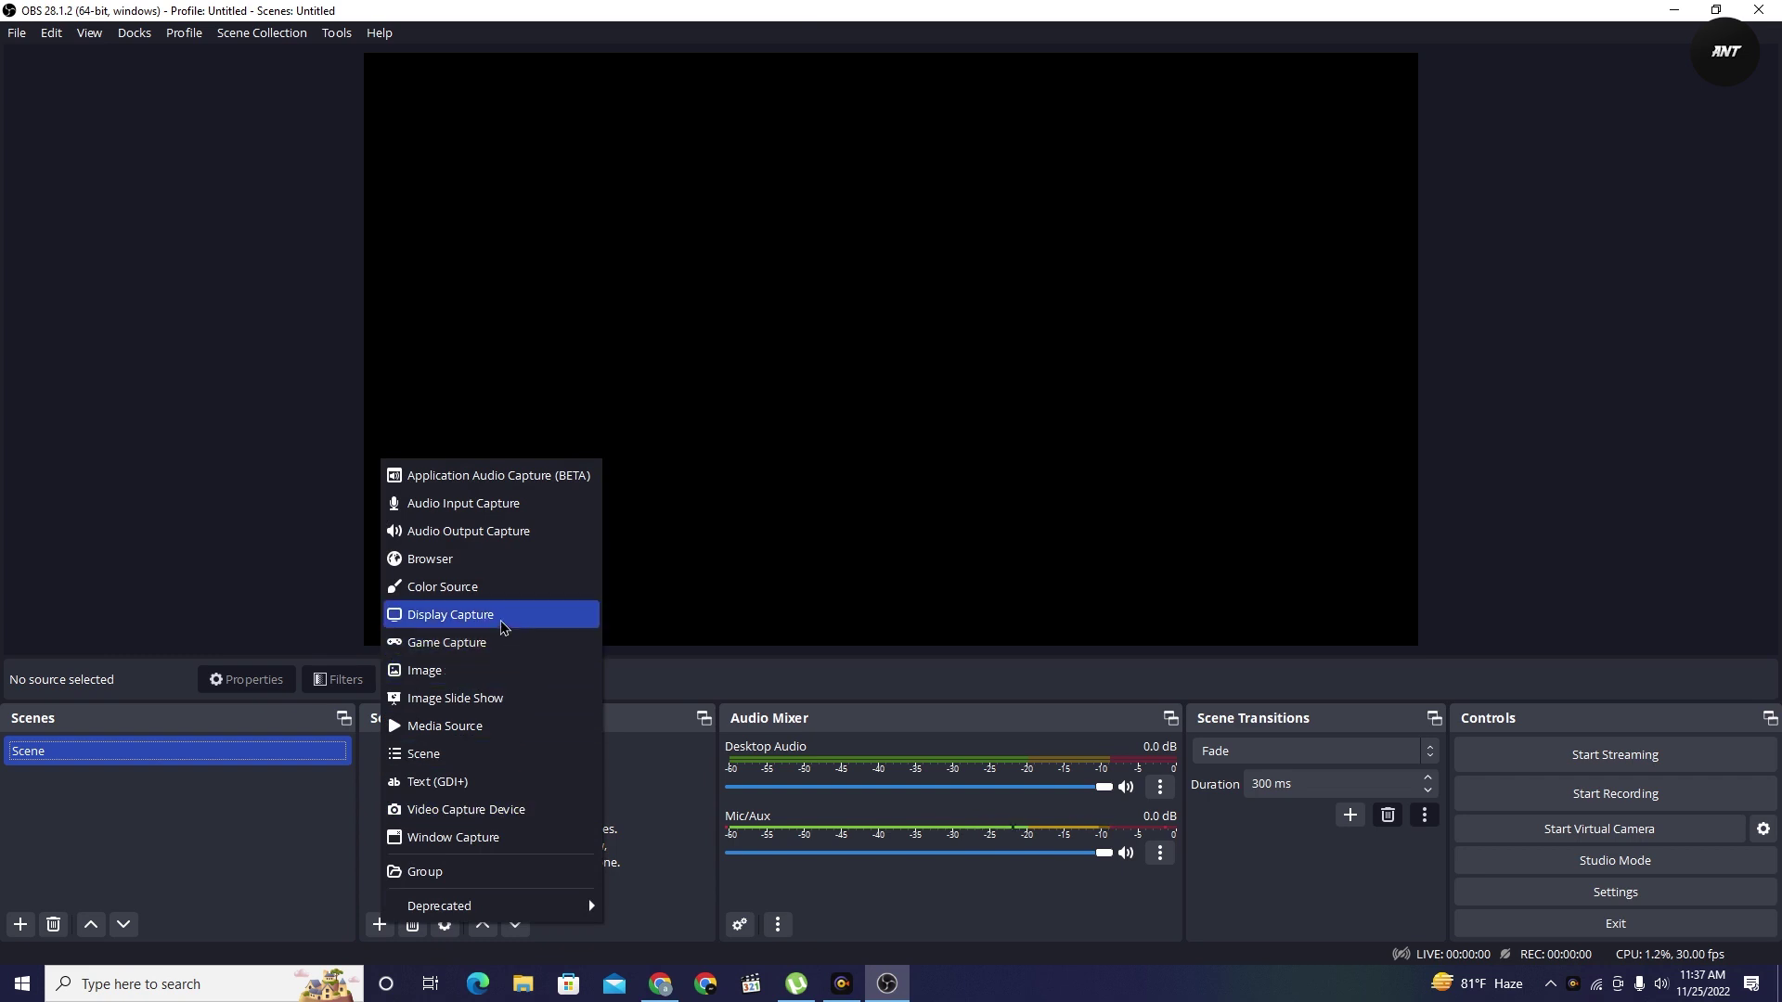
{"action": "left_click", "coordinate": [502, 617]}
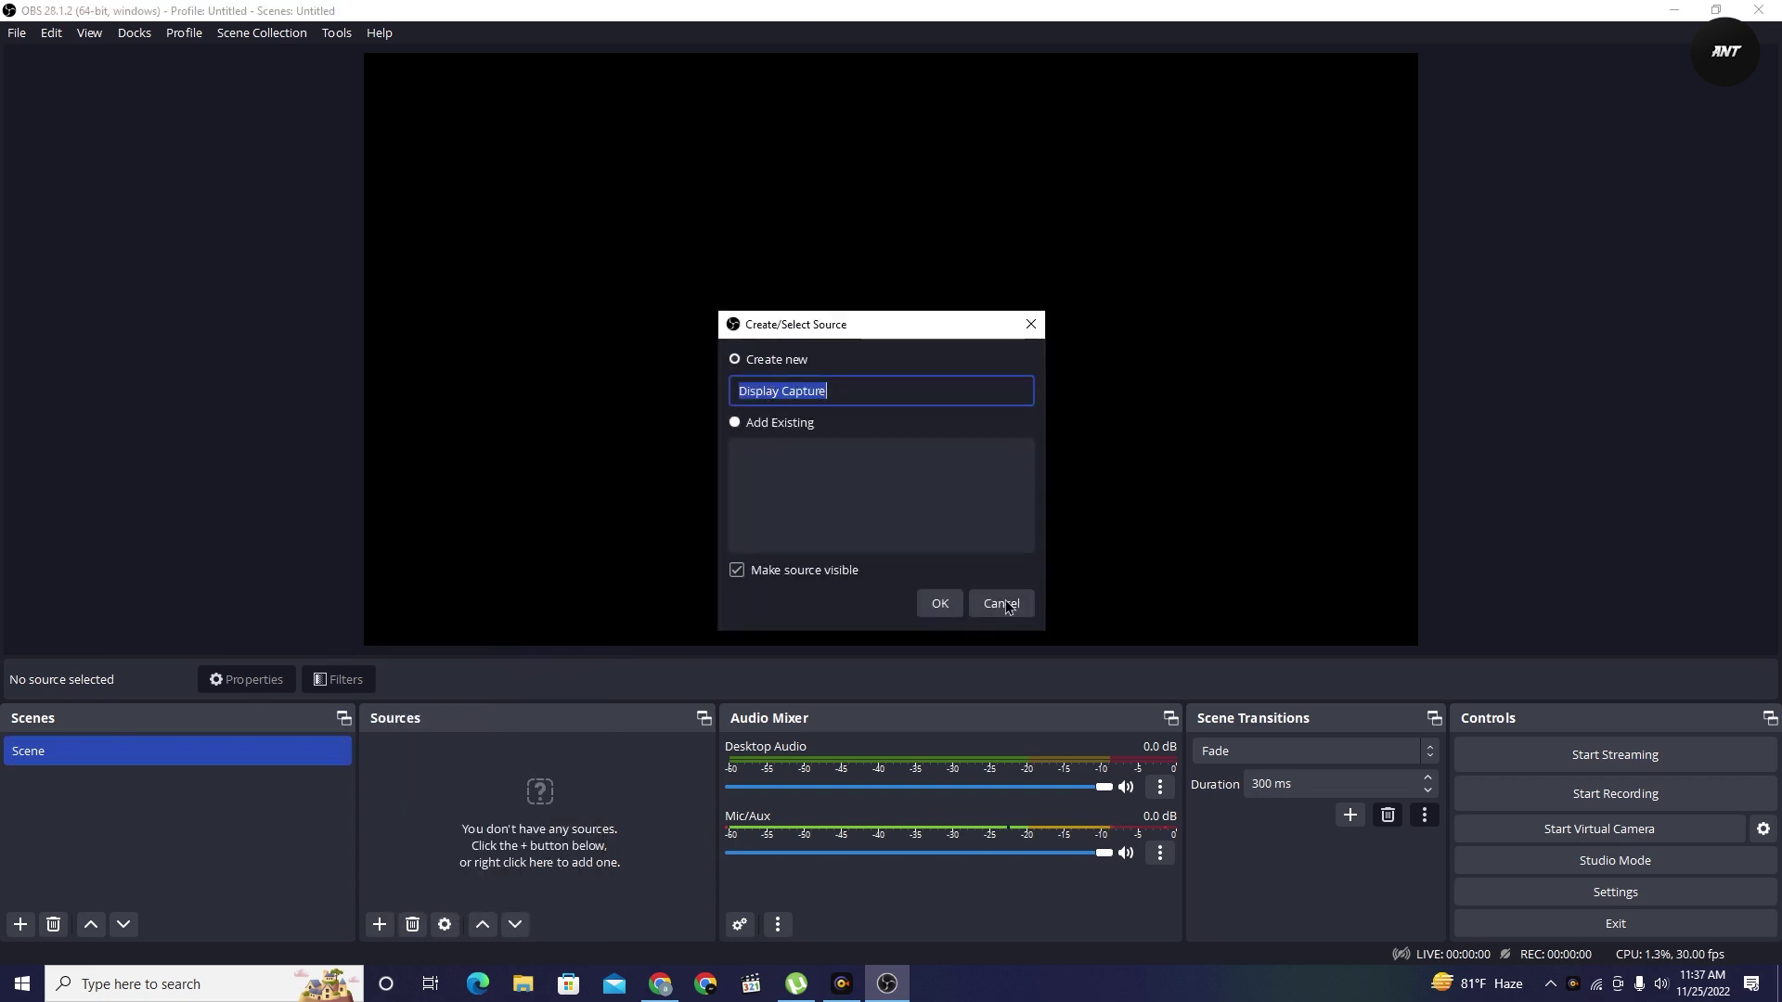
{"action": "left_click", "coordinate": [937, 603]}
{"action": "left_click", "coordinate": [758, 533]}
{"action": "left_click", "coordinate": [758, 536]}
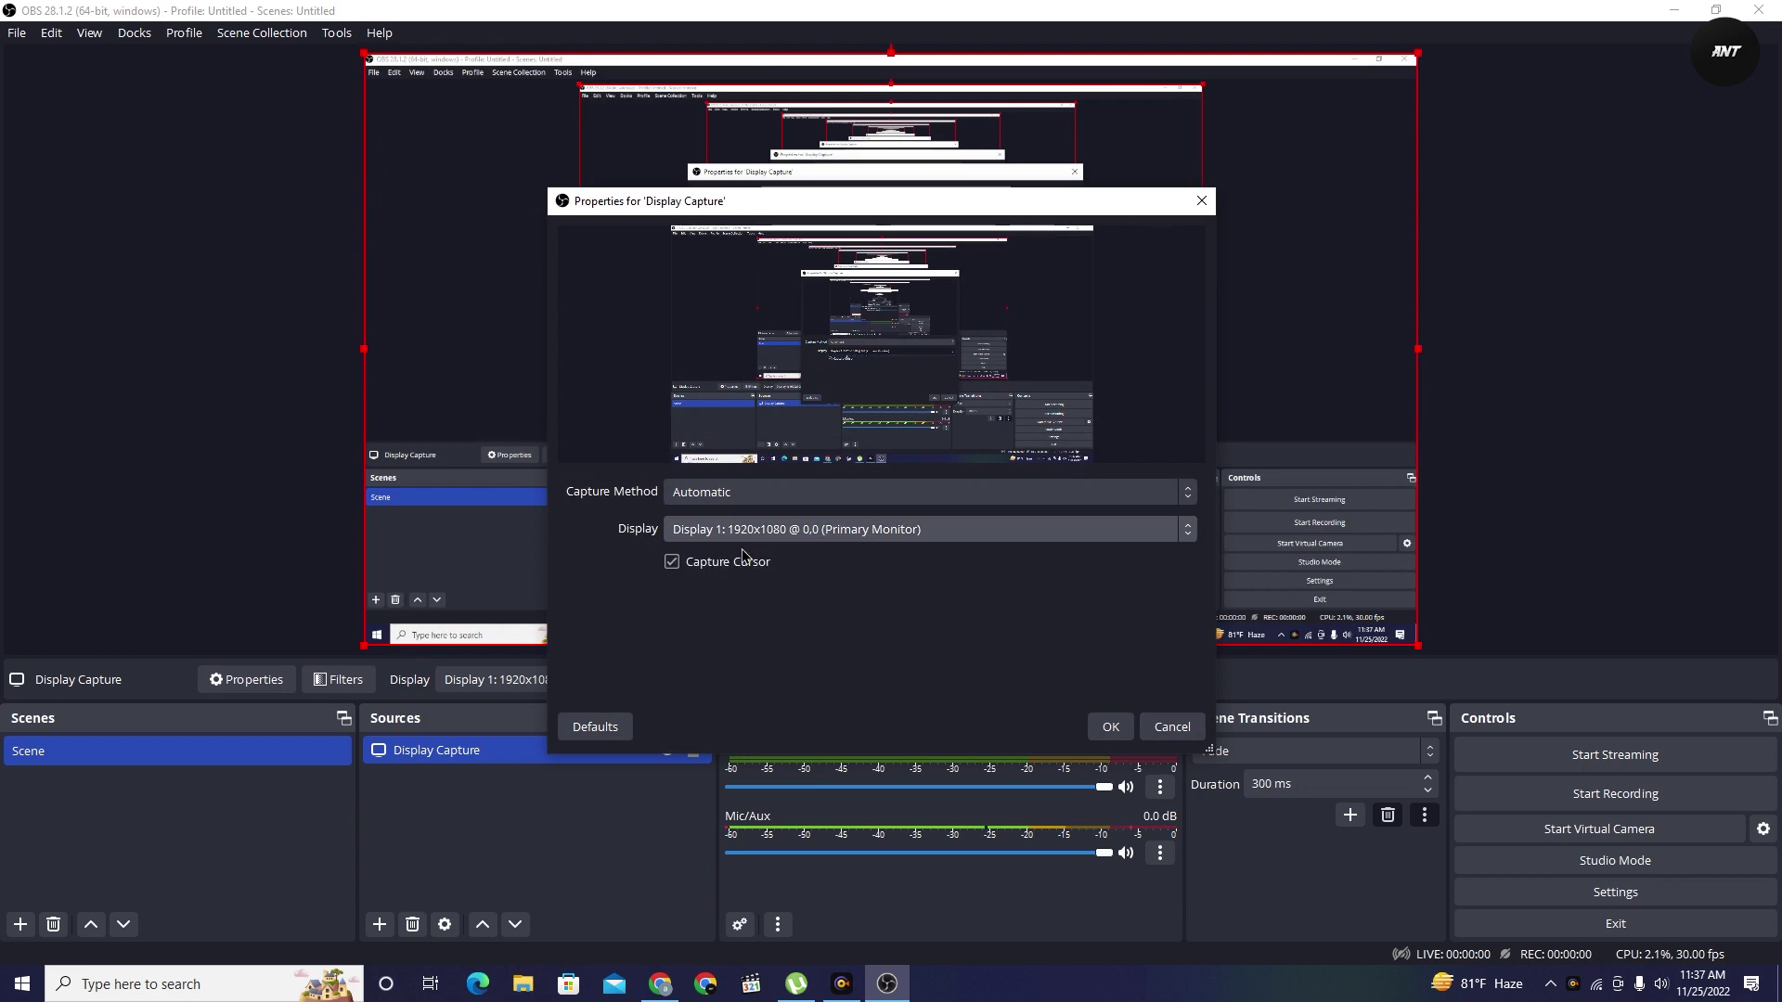
{"action": "left_click", "coordinate": [1111, 727]}
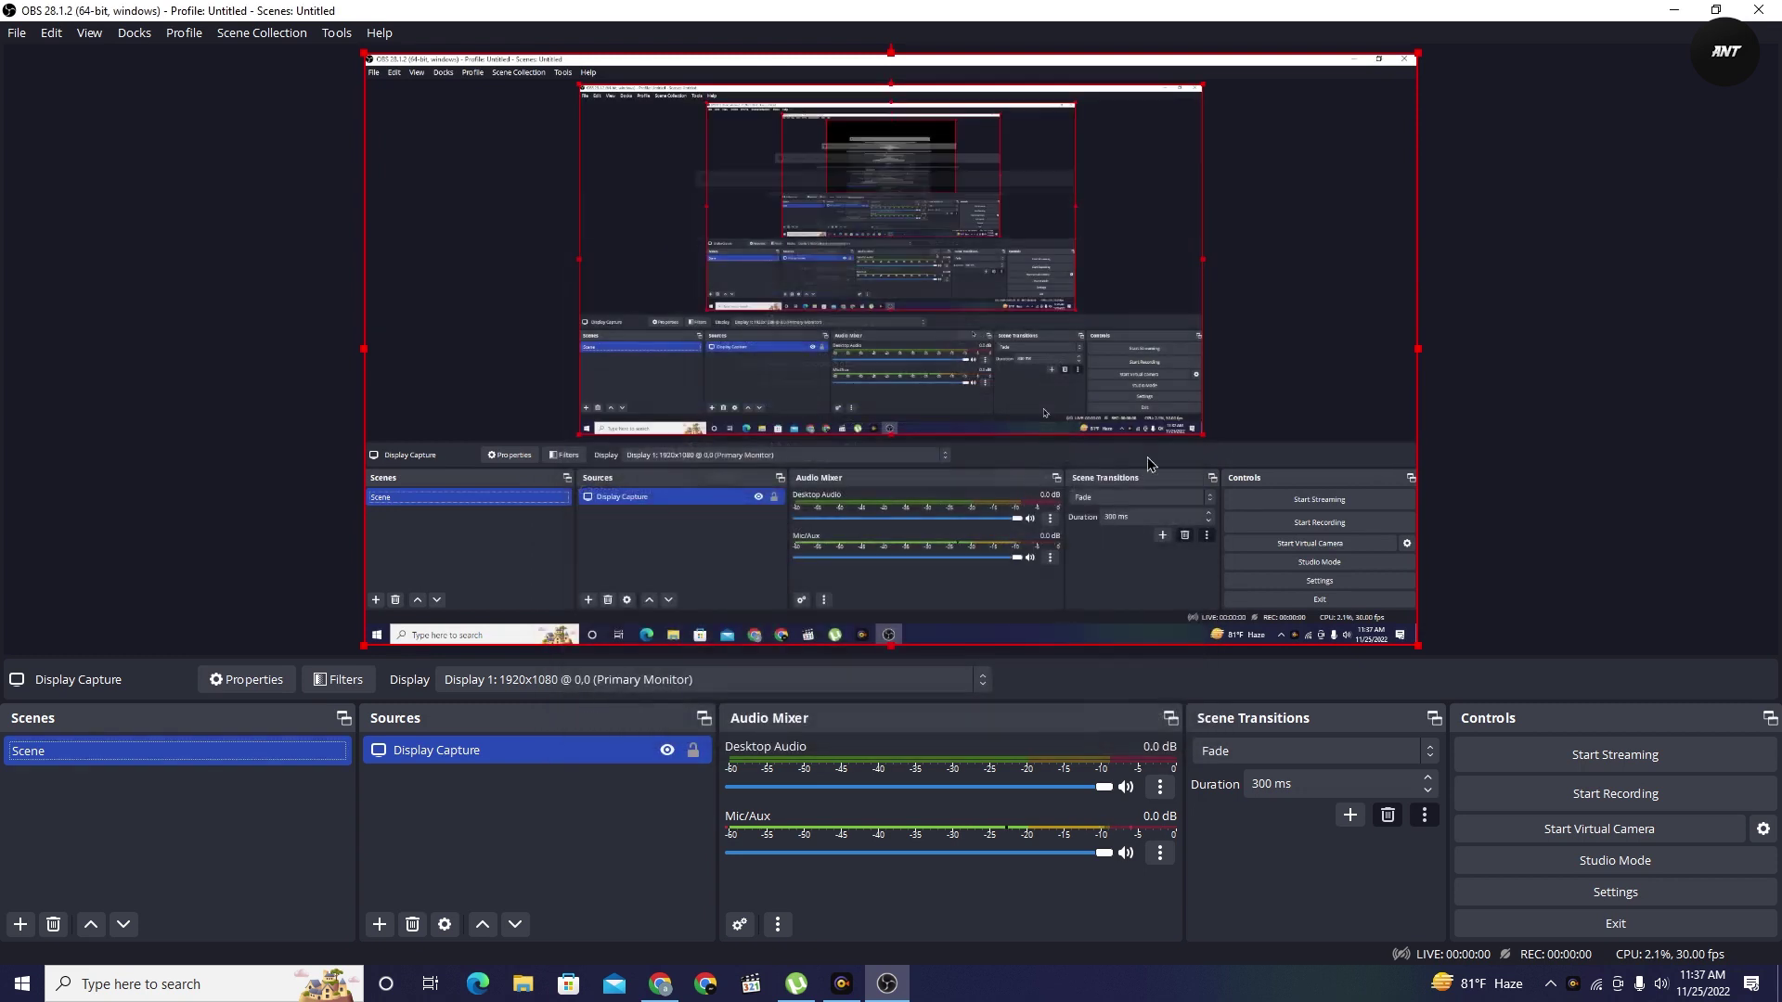
{"action": "left_click", "coordinate": [1449, 325]}
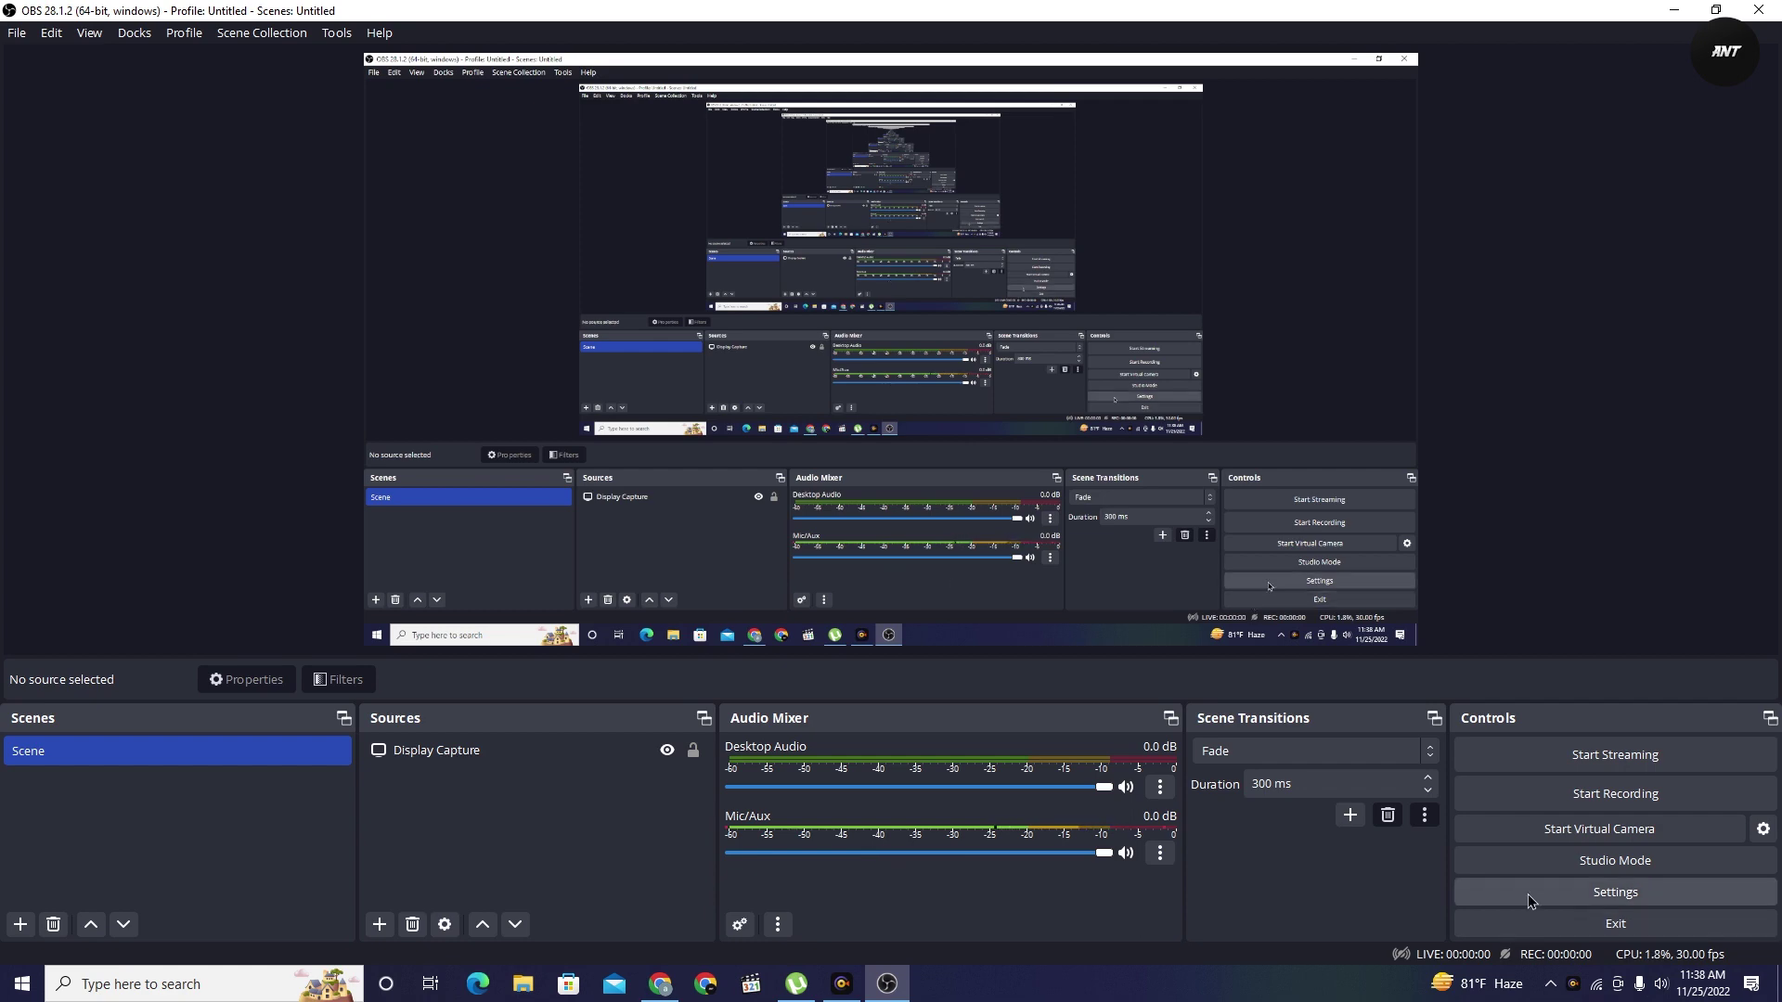
In the output settings, set recording format to mp4, quality to High Quality, Medium File Size, and encoder to Software (x264).
{"action": "left_click", "coordinate": [1466, 902]}
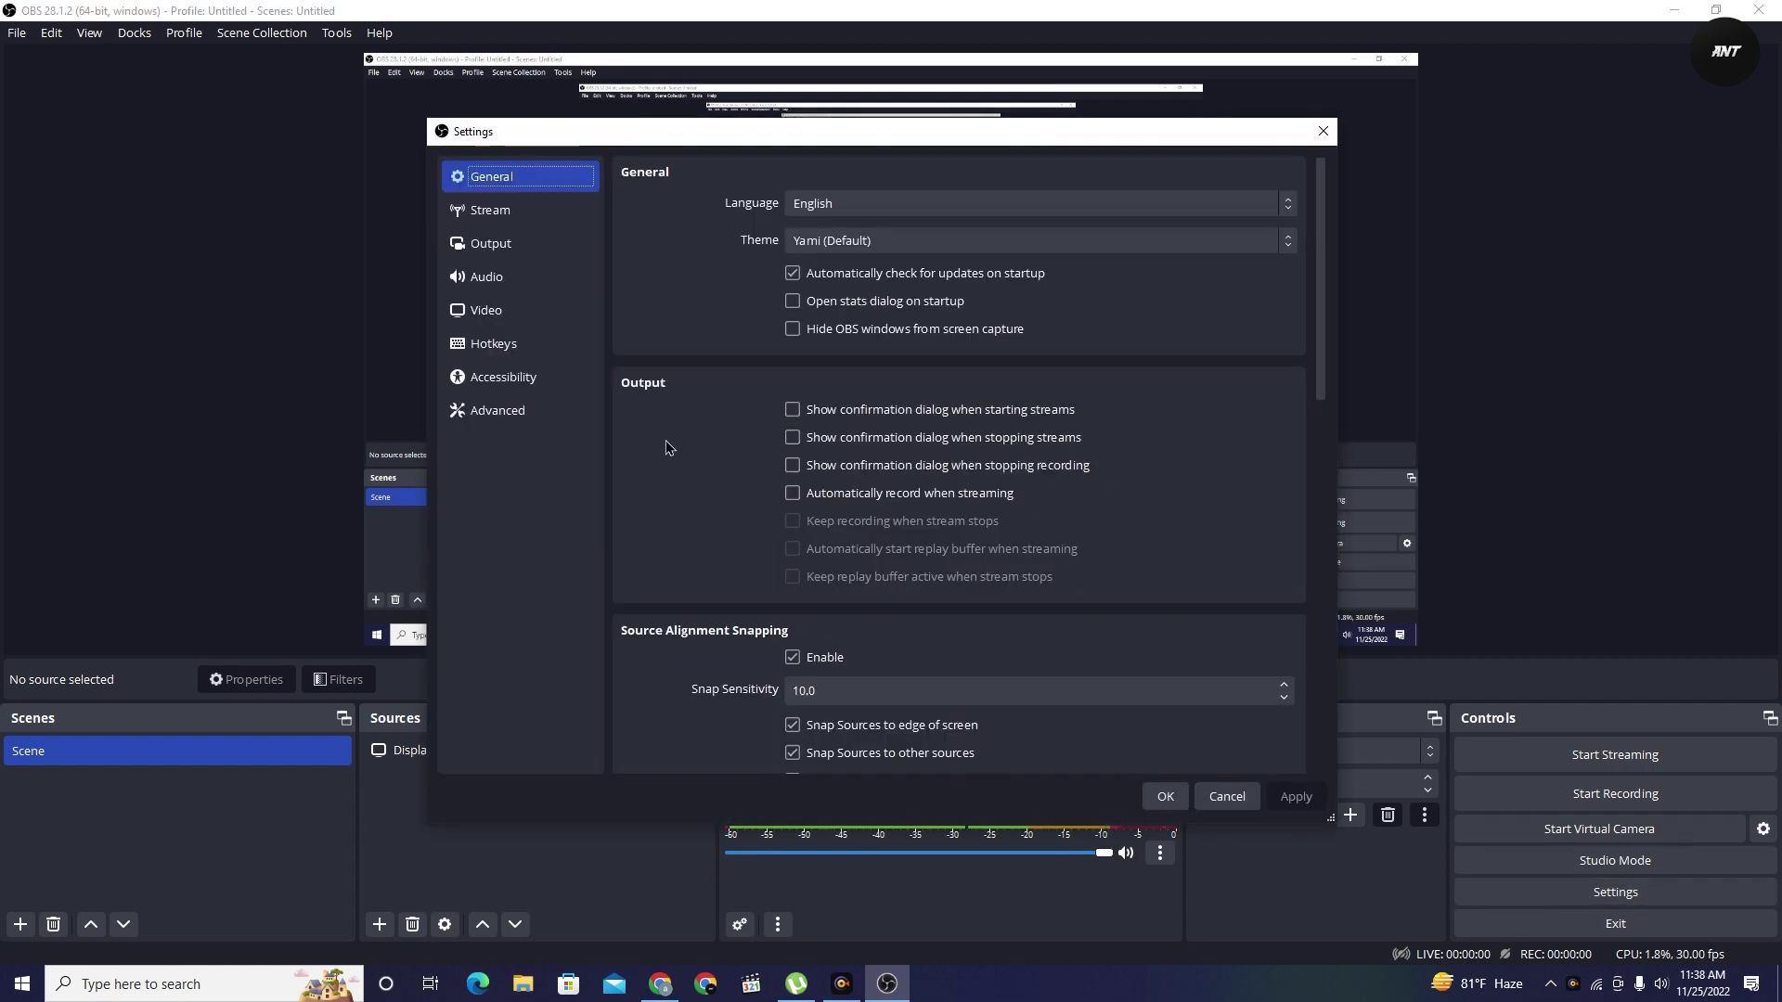
{"action": "left_click", "coordinate": [525, 247]}
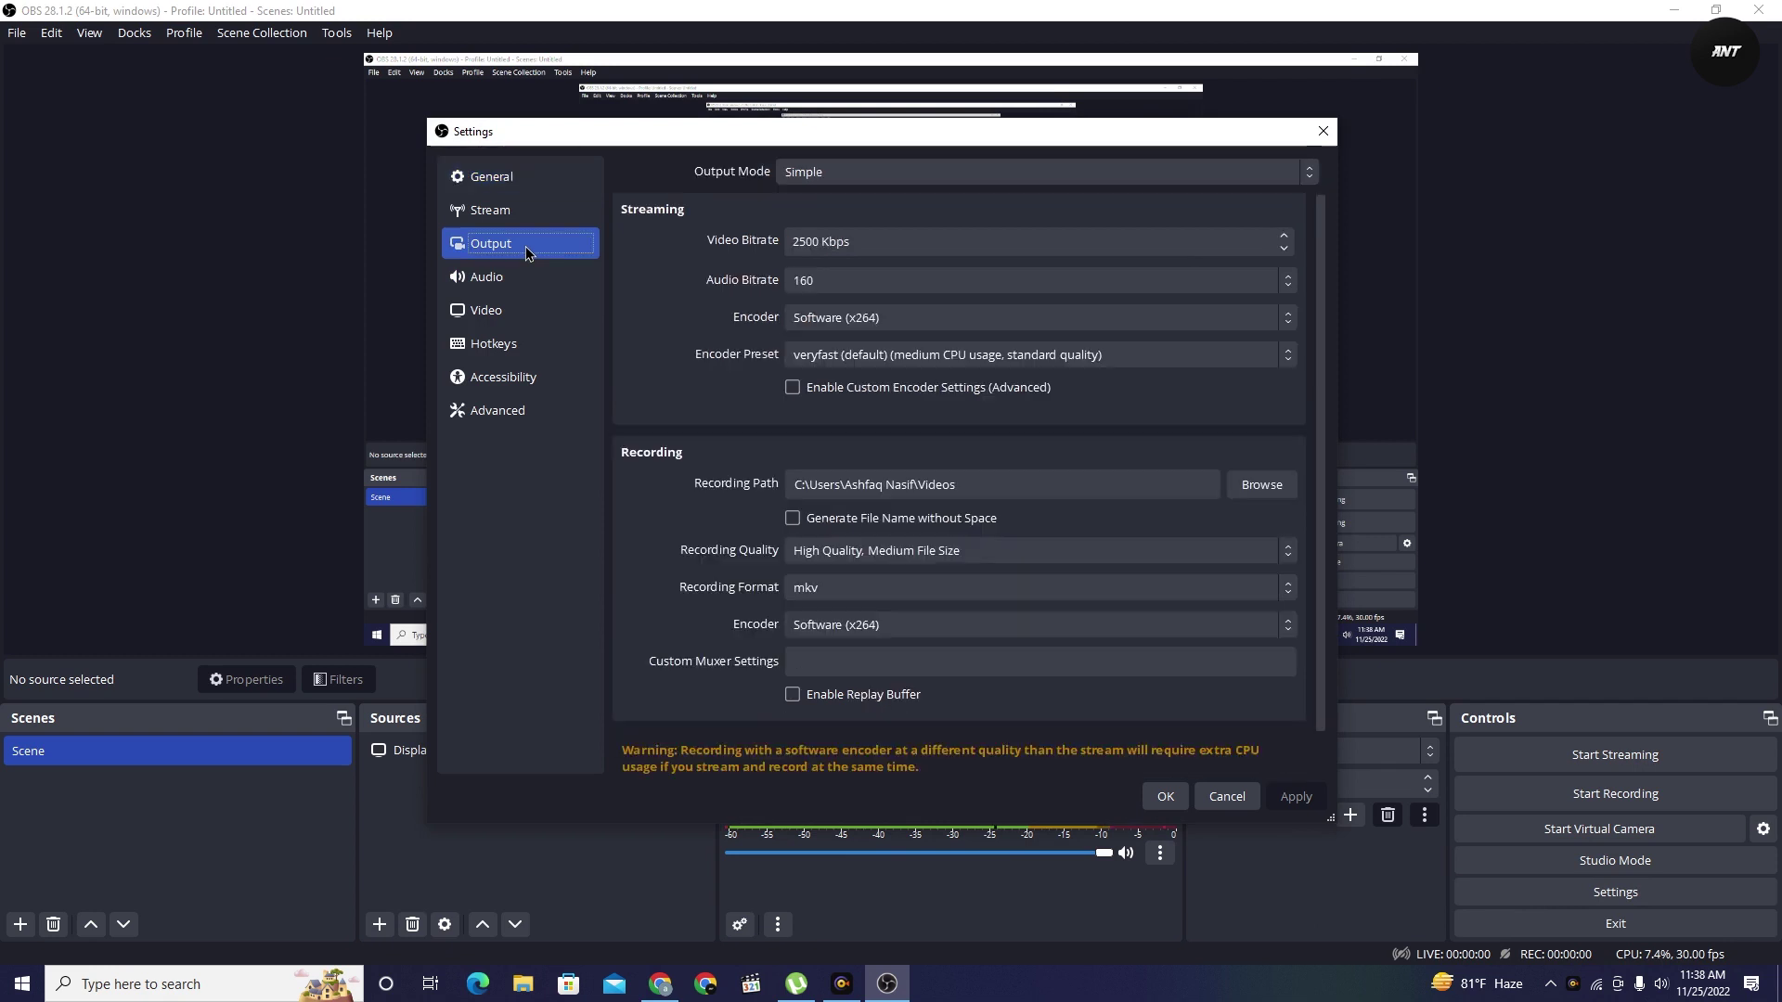
{"action": "scroll", "coordinate": [713, 380], "scroll_direction": "down", "scroll_amount": 1}
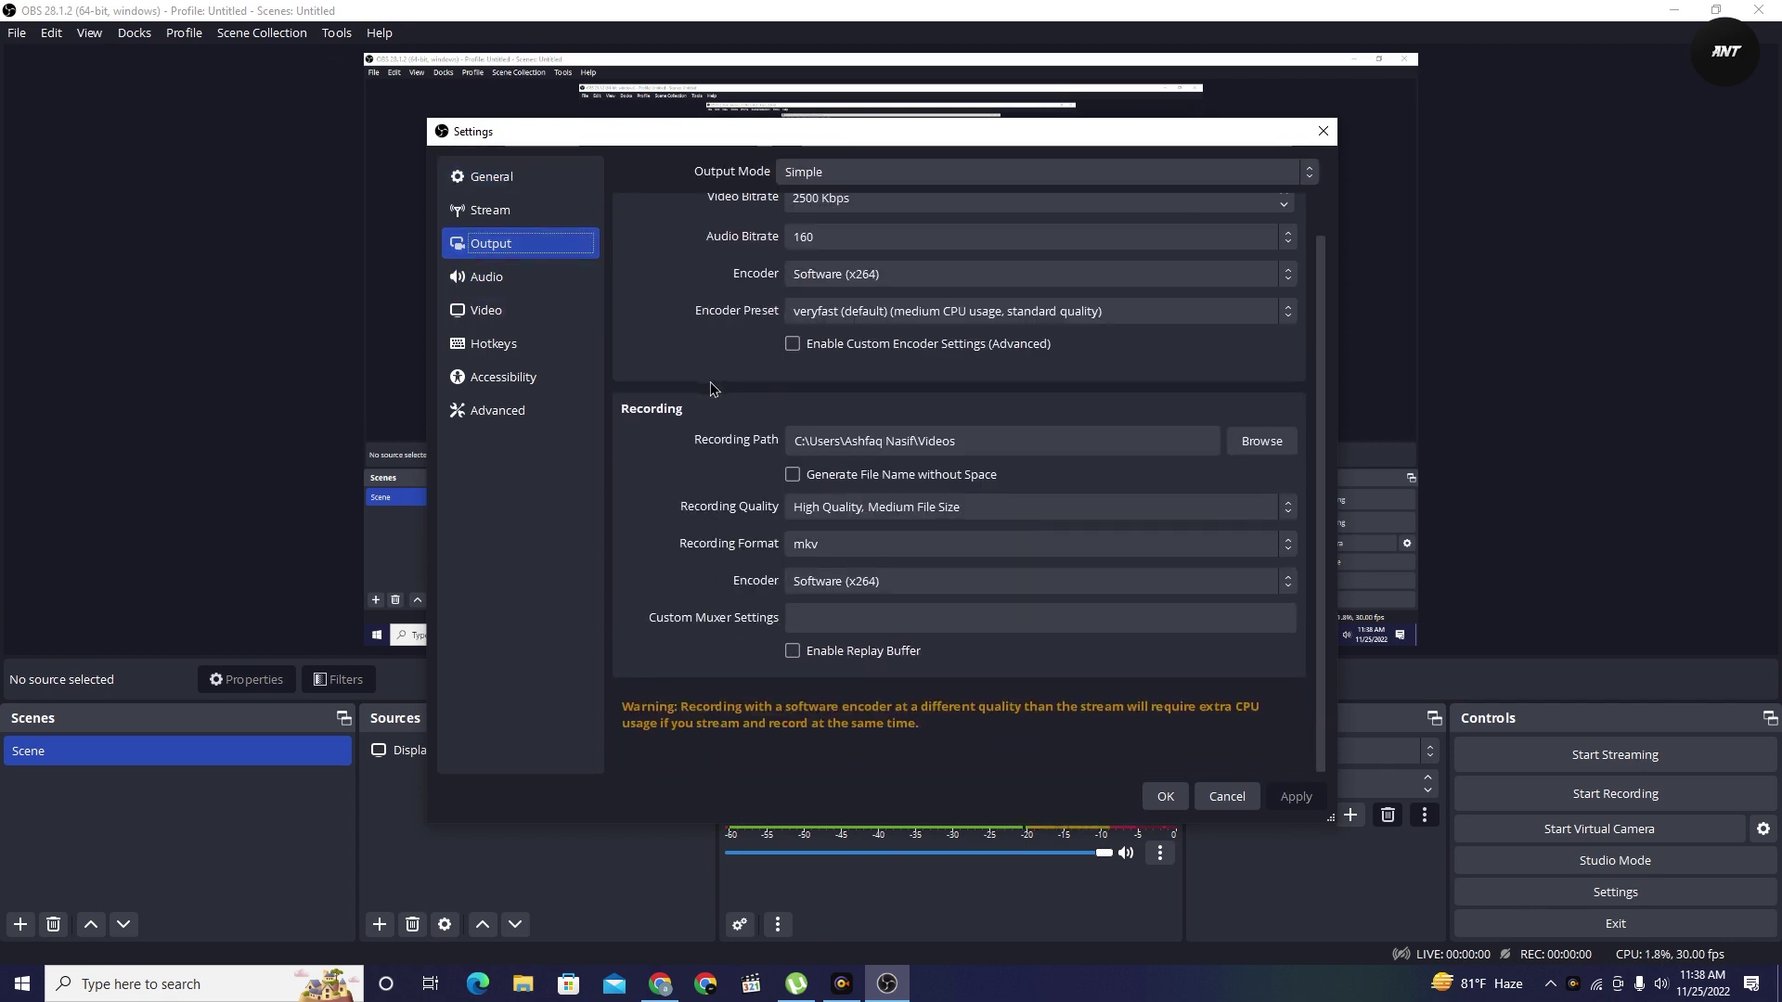
{"action": "left_click", "coordinate": [833, 555]}
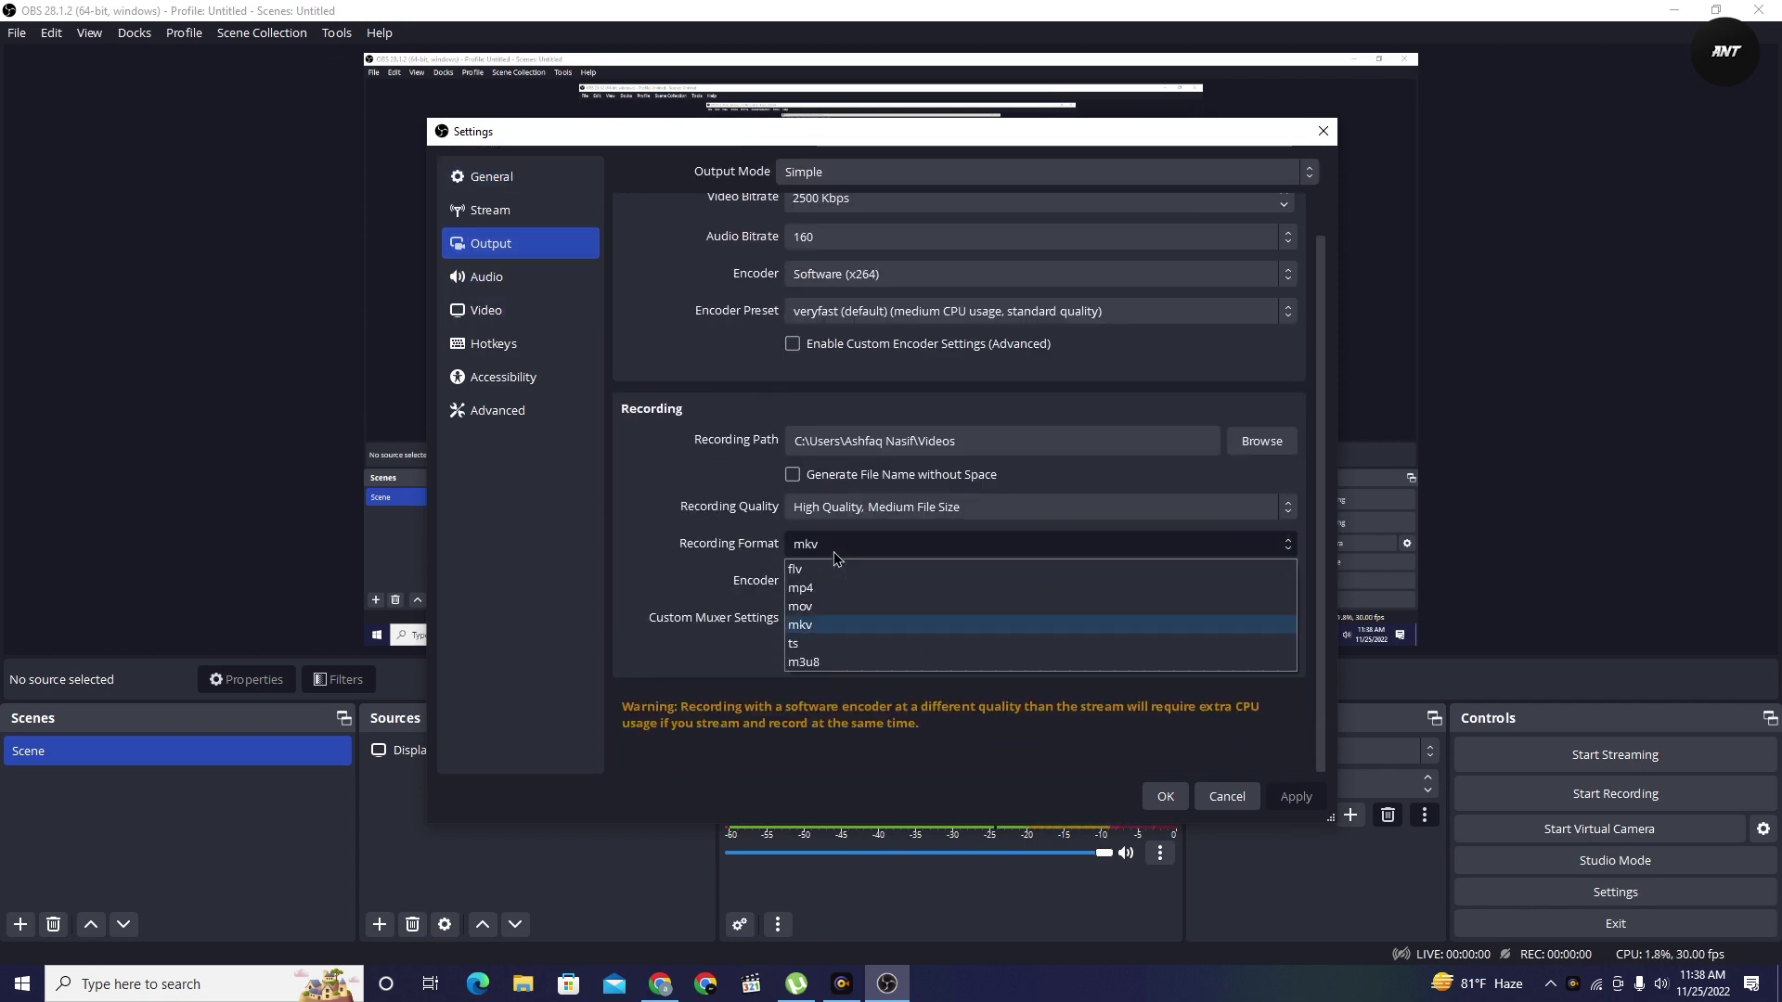
{"action": "left_click", "coordinate": [820, 587]}
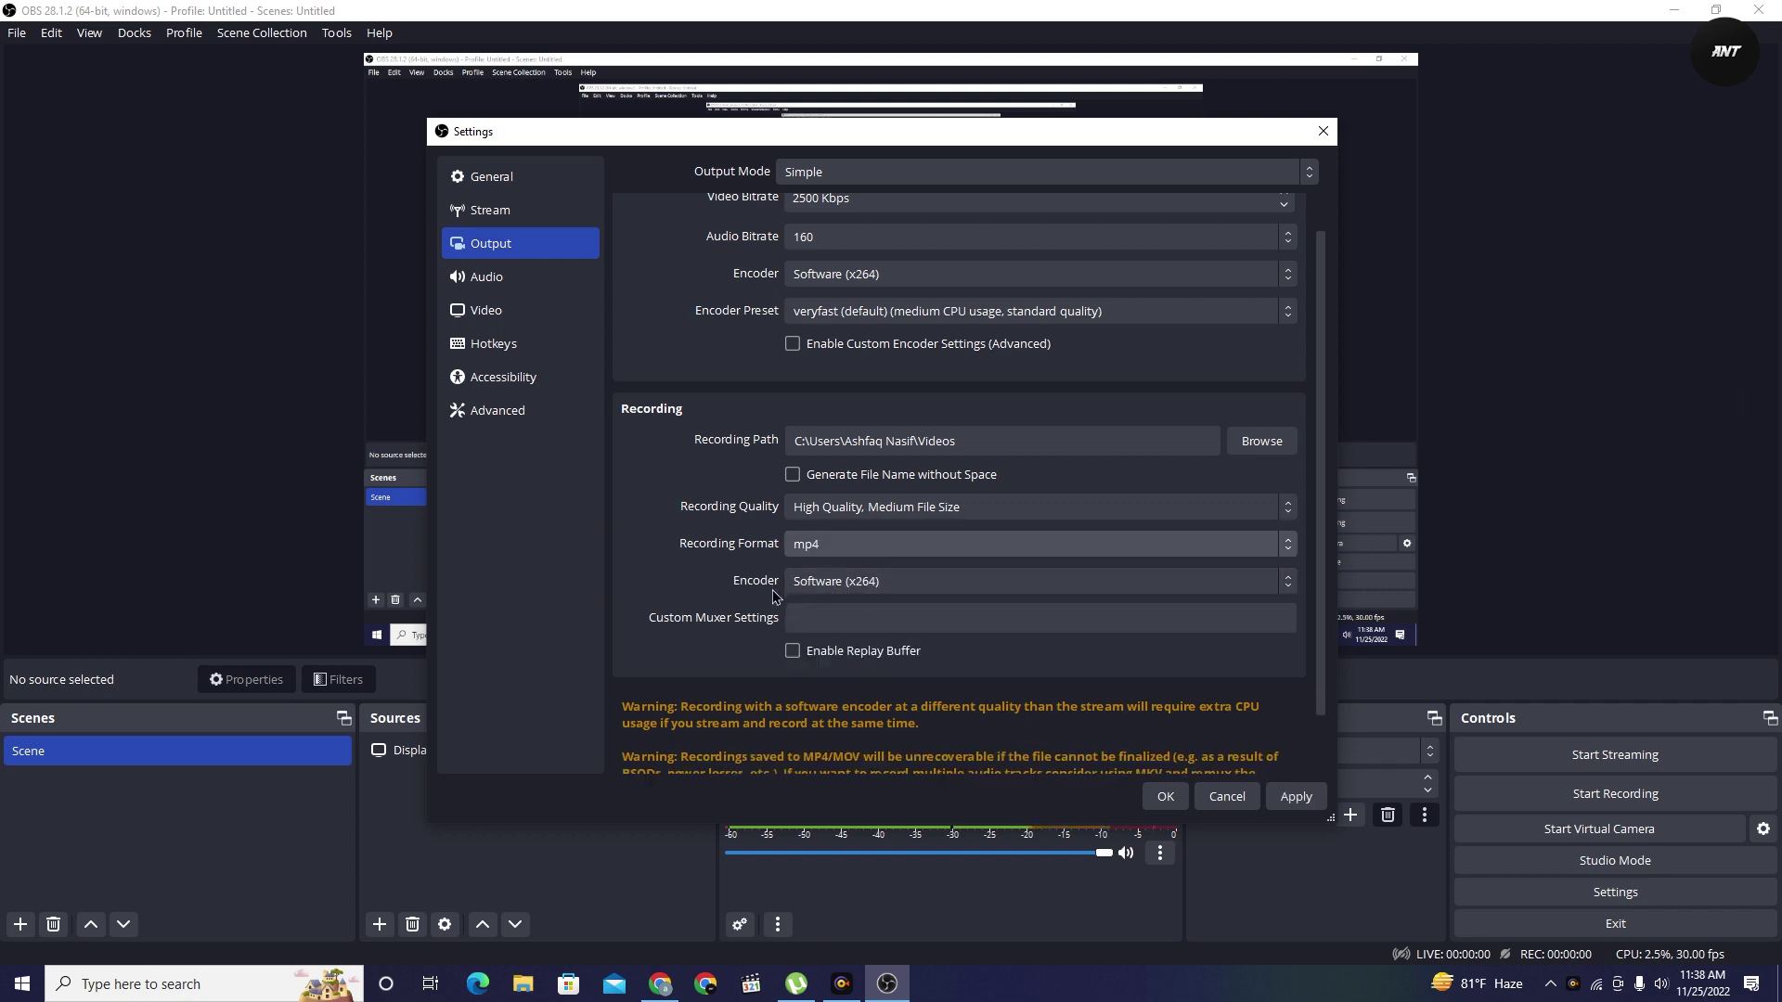
{"action": "left_click", "coordinate": [855, 514]}
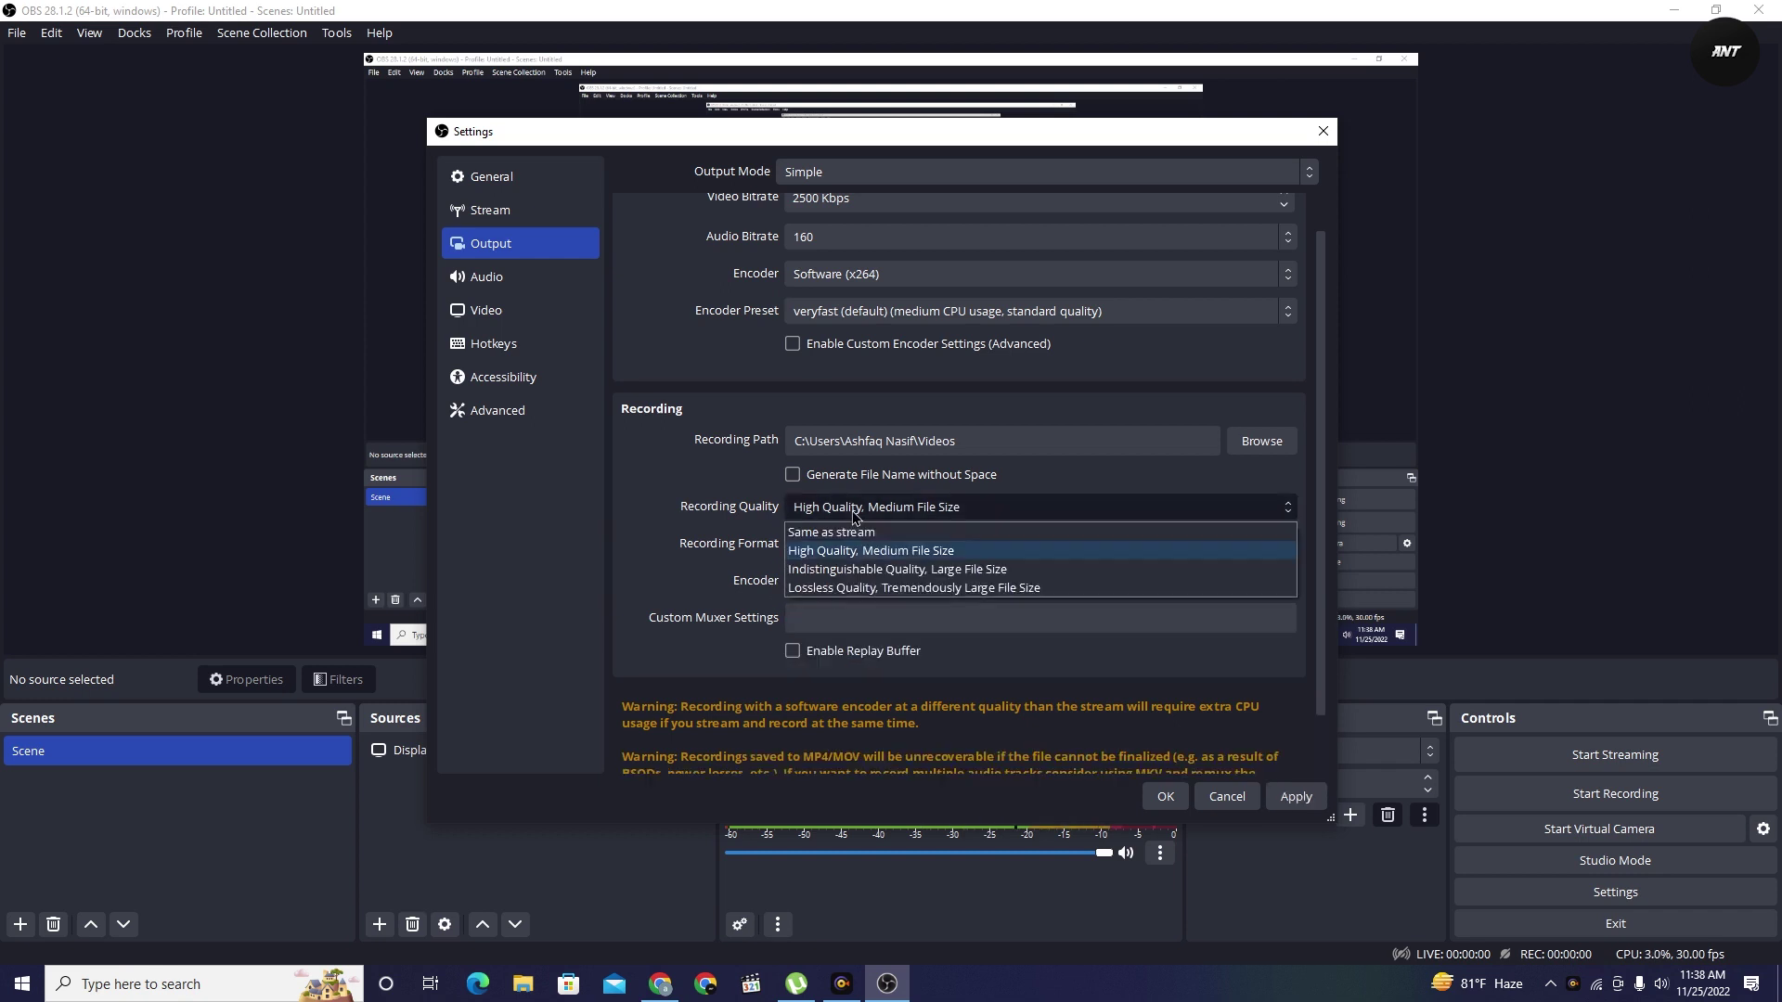
{"action": "left_click", "coordinate": [845, 550]}
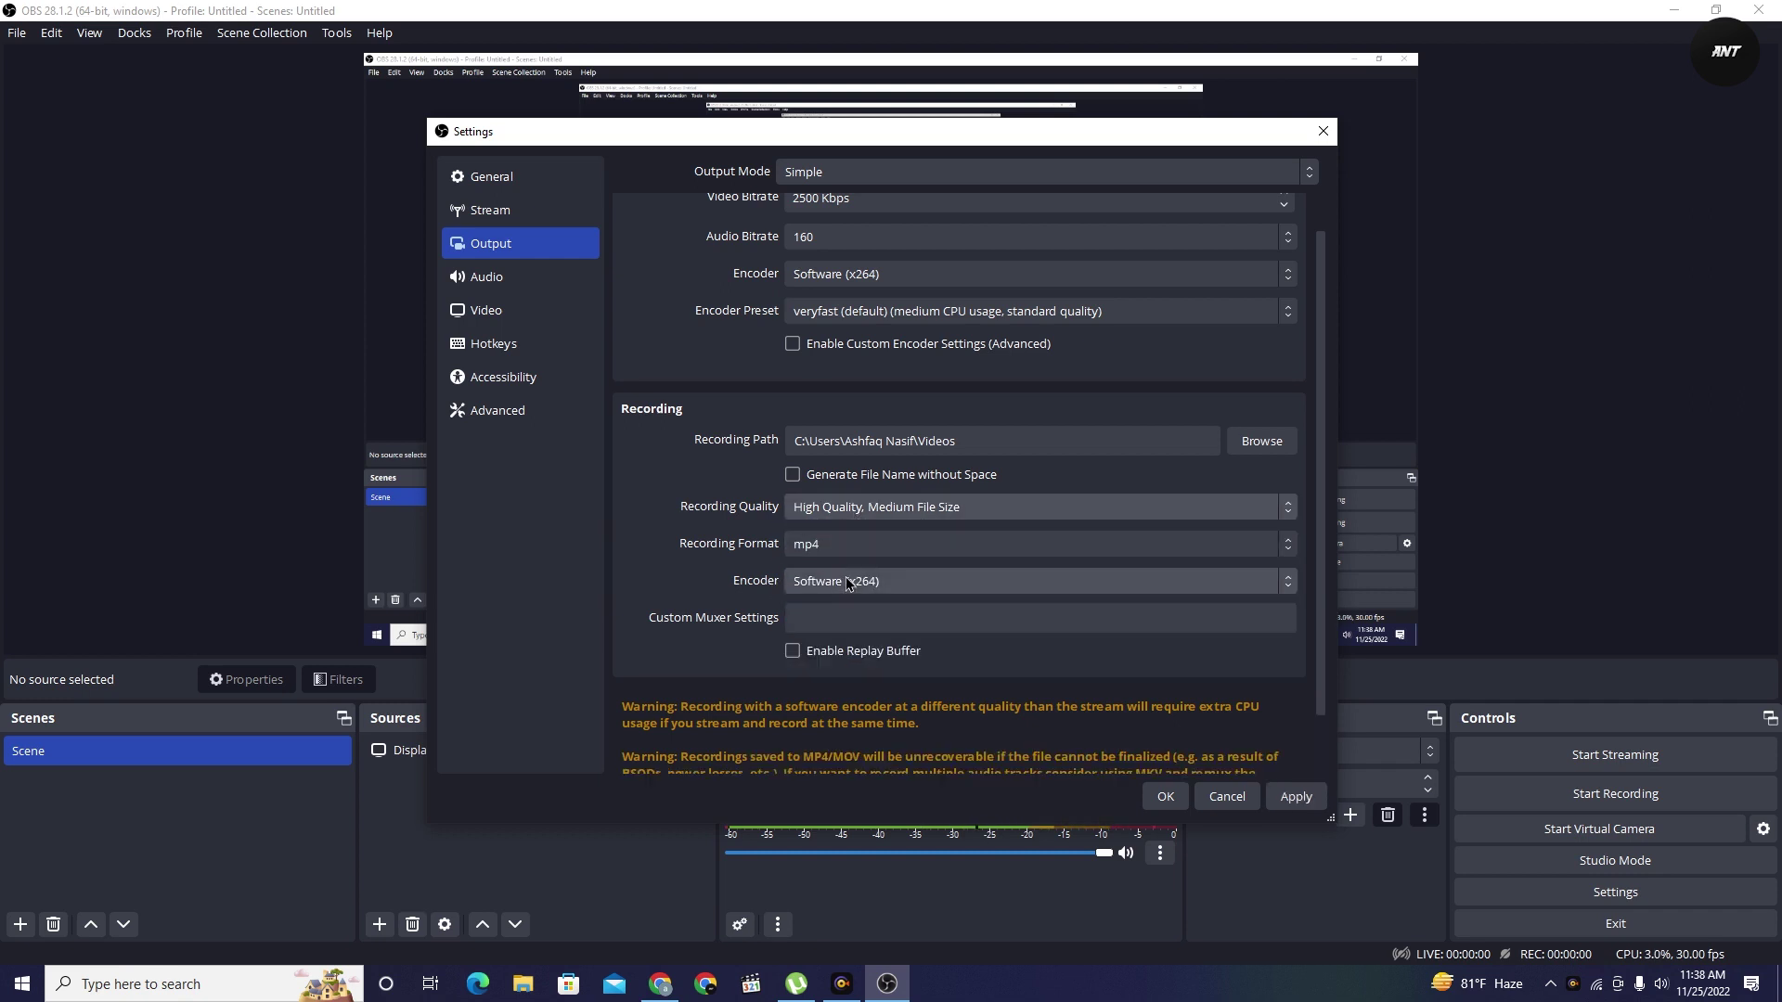
{"action": "left_click", "coordinate": [841, 583]}
{"action": "left_click", "coordinate": [838, 604]}
{"action": "scroll", "coordinate": [1032, 388], "scroll_direction": "up", "scroll_amount": 2}
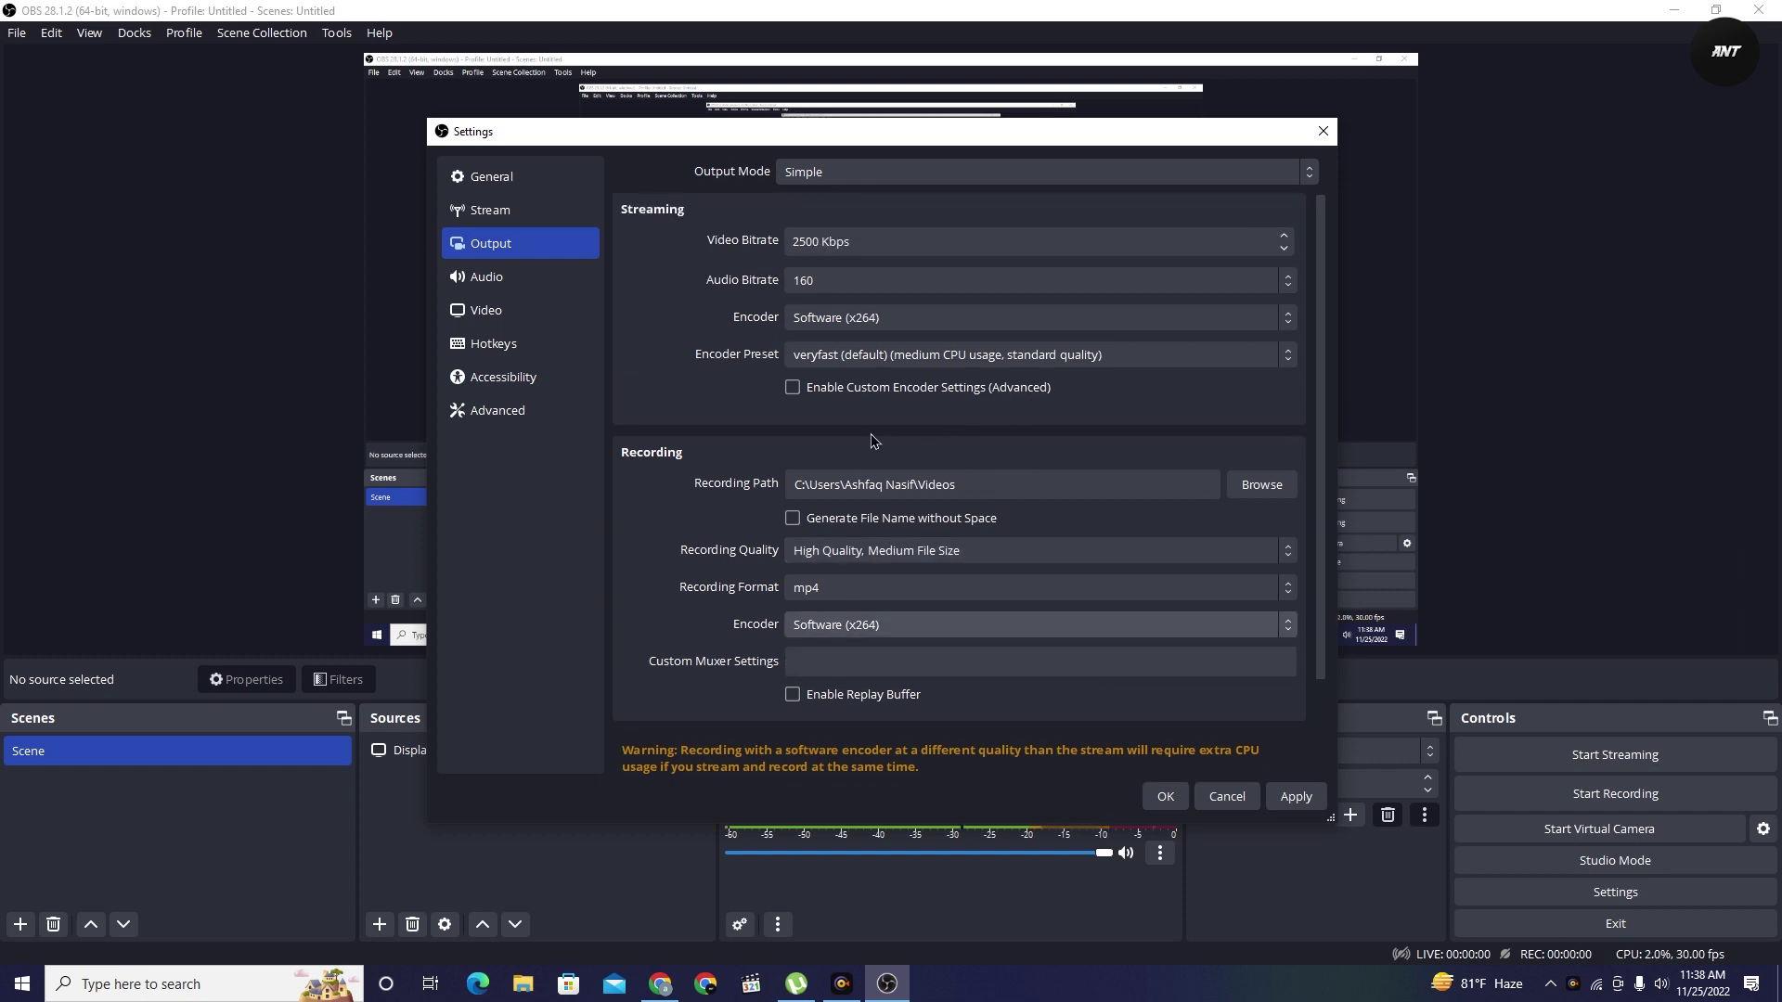
Set the output (scaled) video resolution to 1920x1080.
{"action": "left_click", "coordinate": [537, 321]}
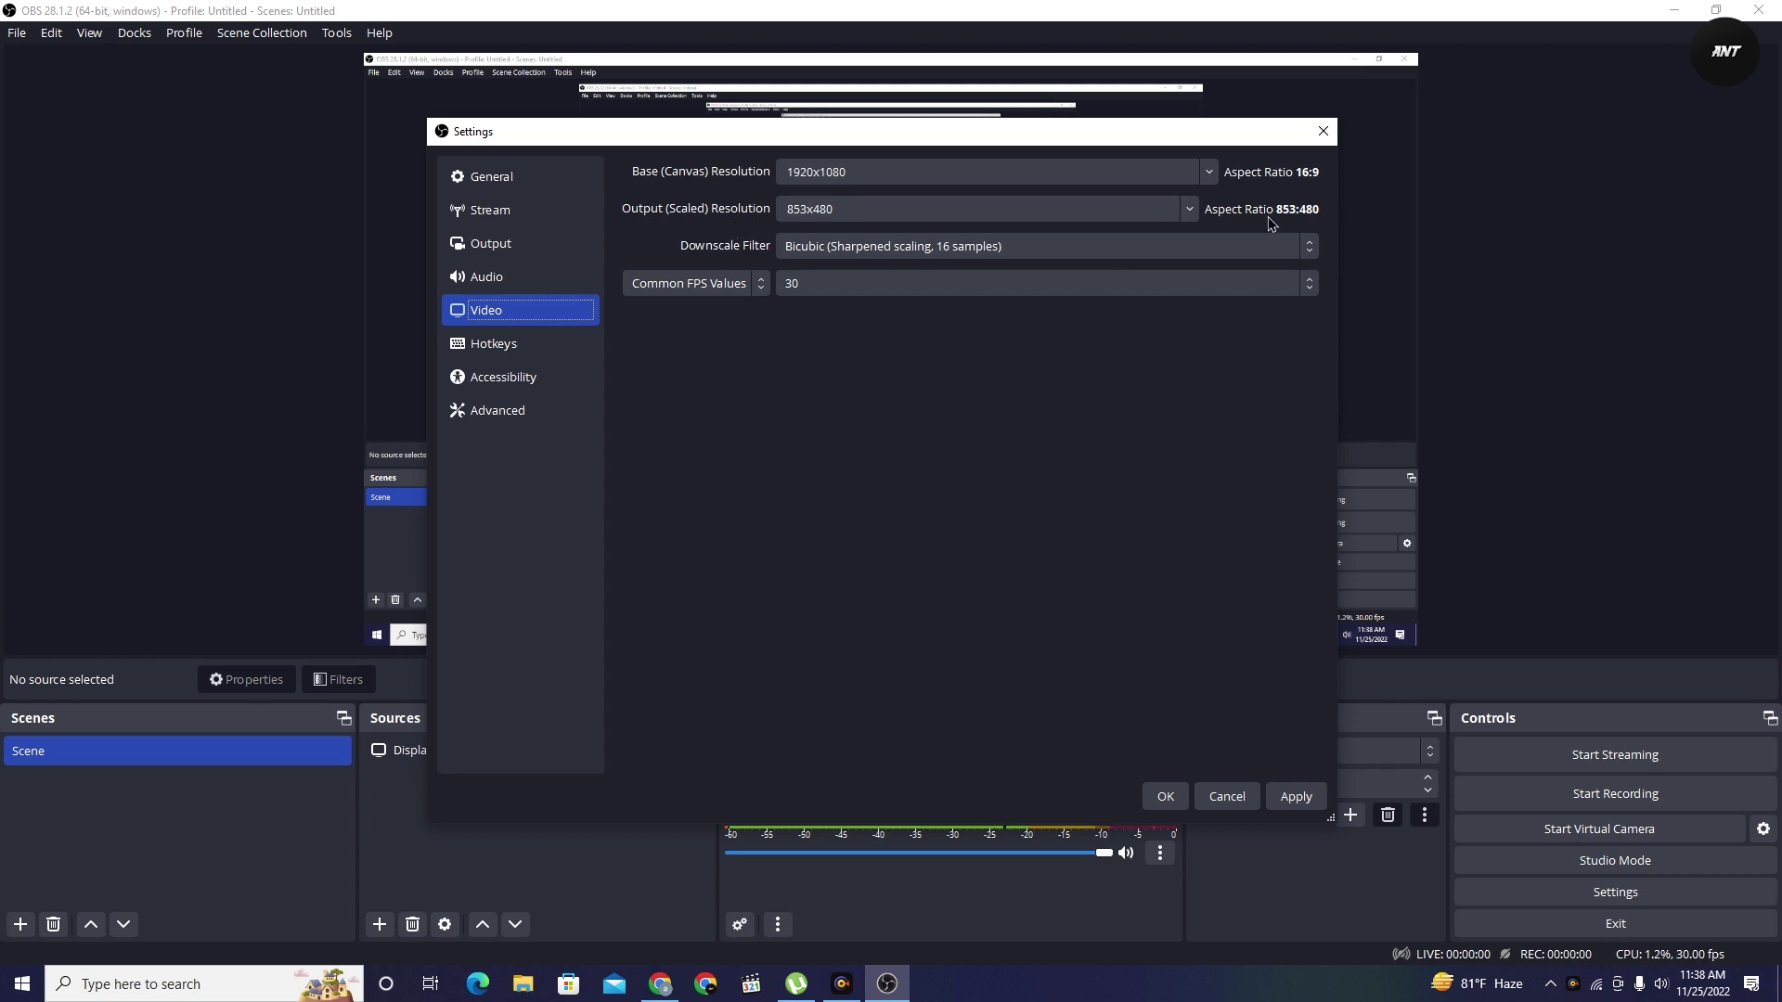
{"action": "left_click", "coordinate": [1191, 213]}
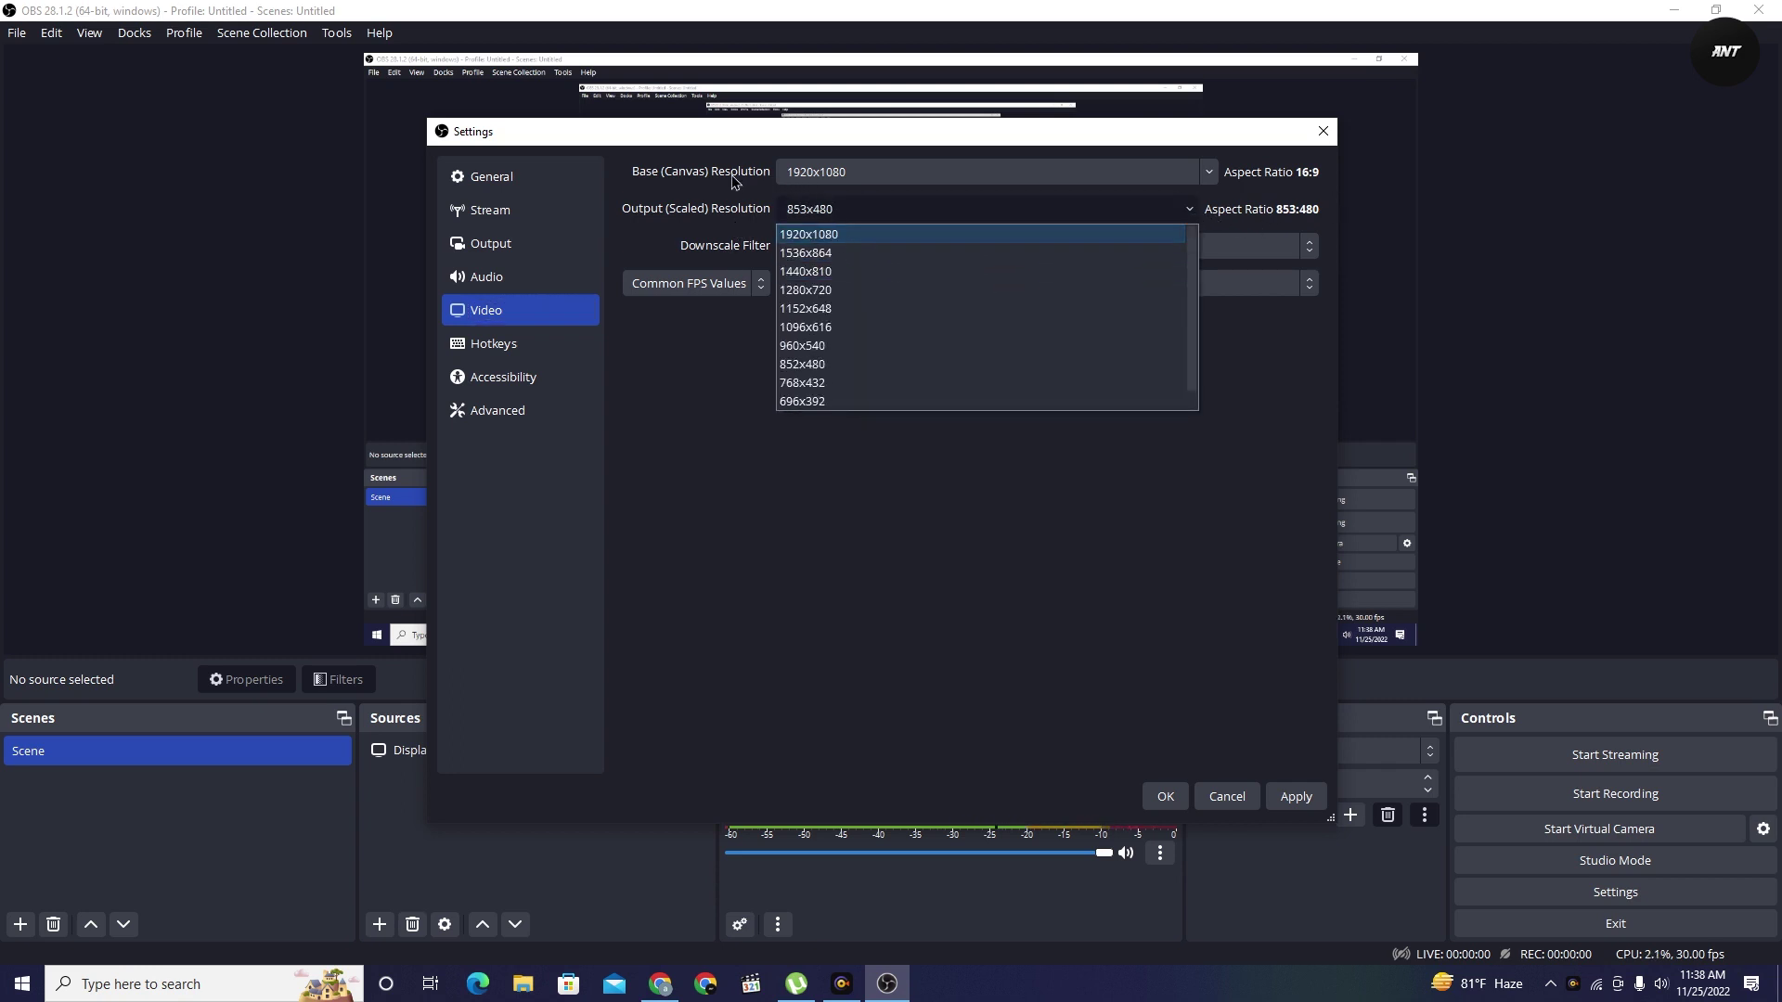
{"action": "left_click", "coordinate": [809, 236]}
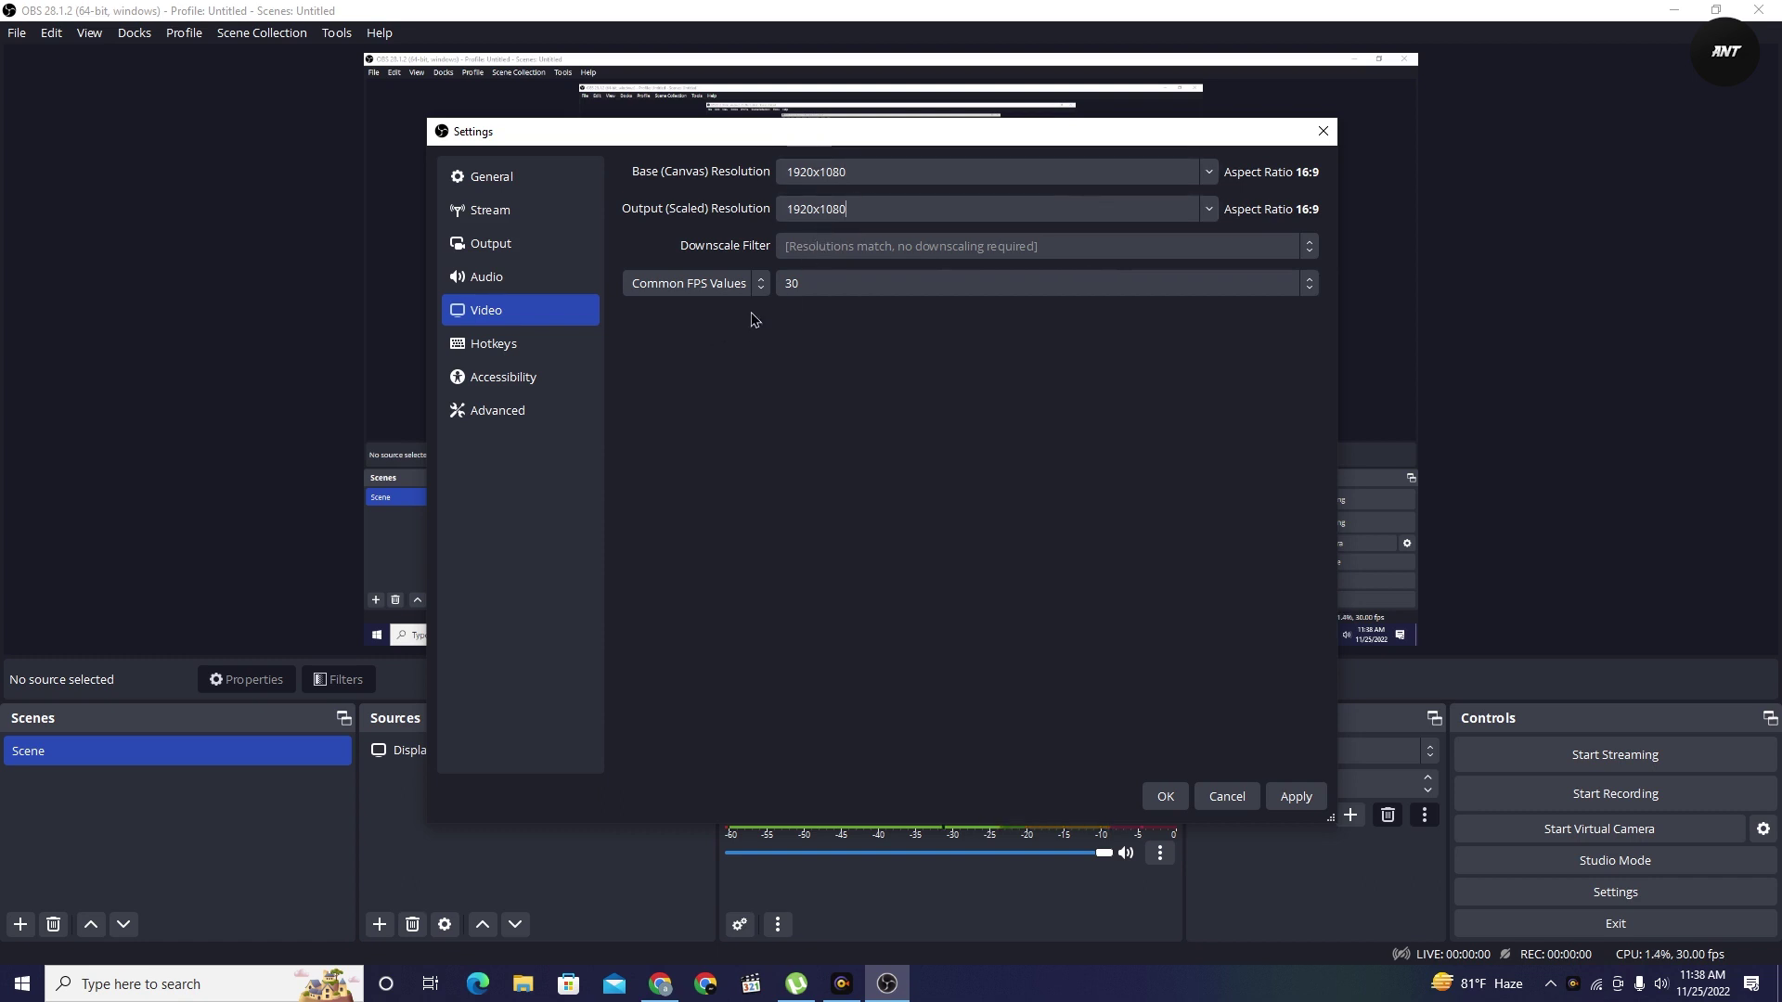
Review the audio device settings and return to the output settings.
{"action": "left_click", "coordinate": [480, 277]}
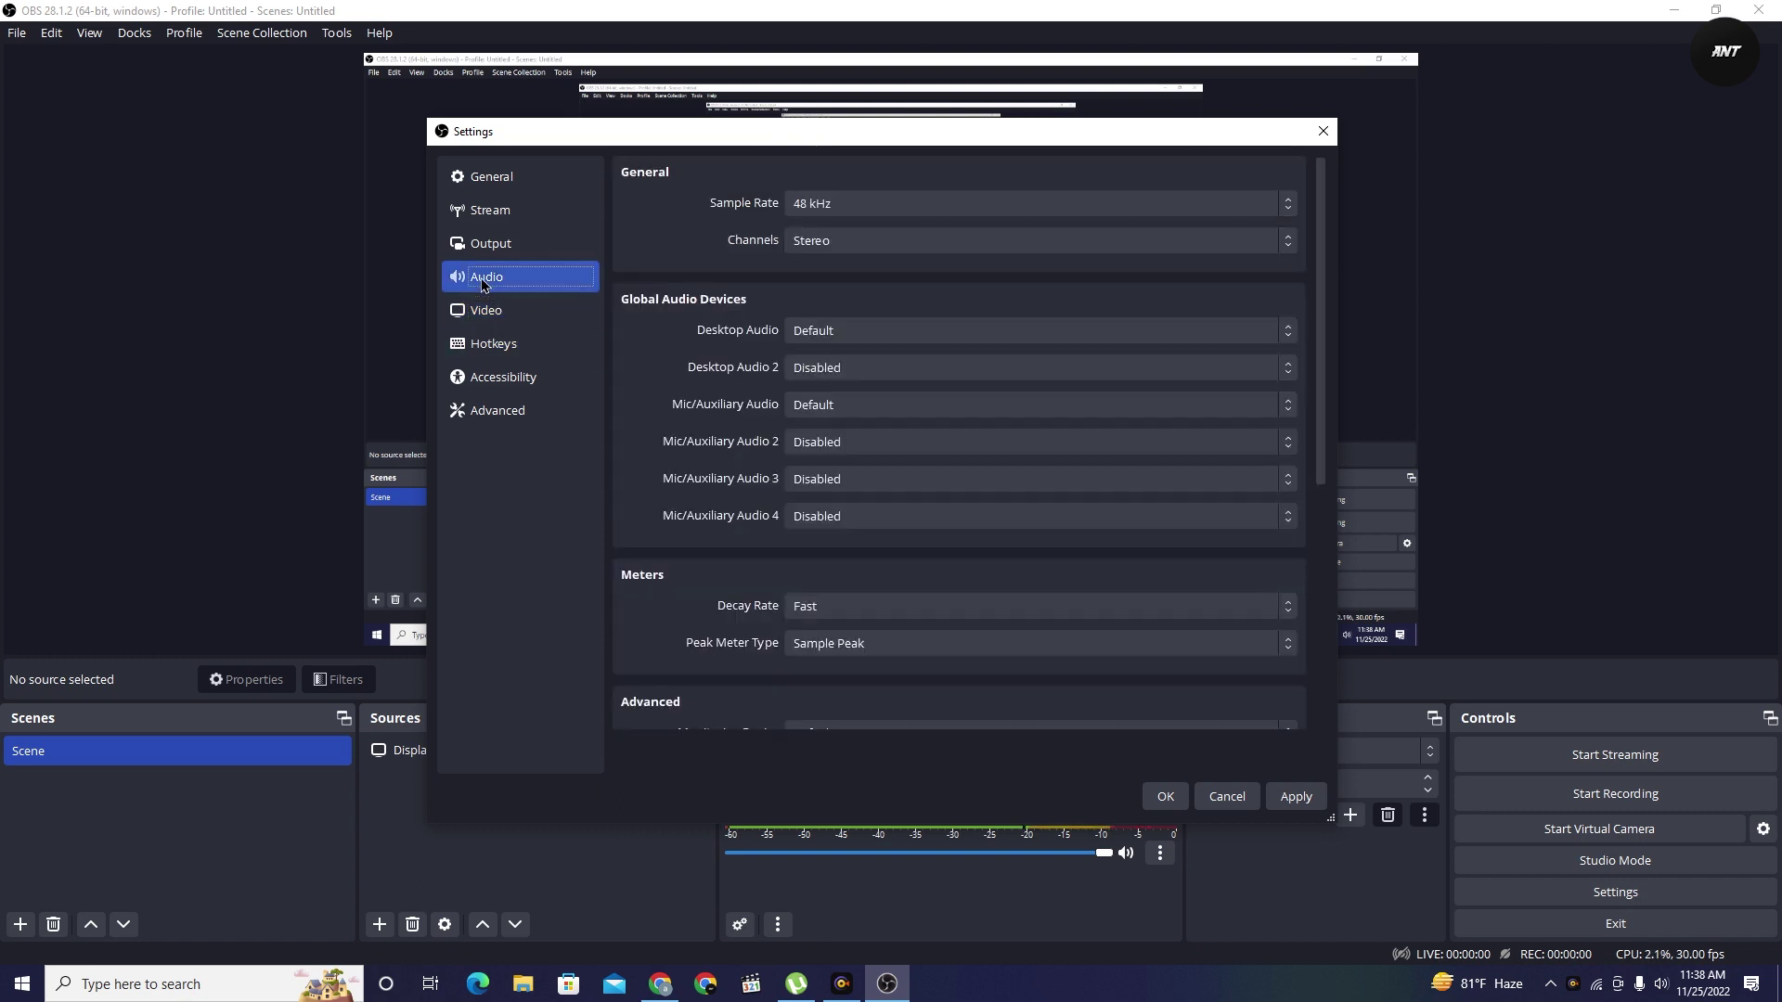
{"action": "scroll", "coordinate": [804, 300], "scroll_direction": "down", "scroll_amount": 1}
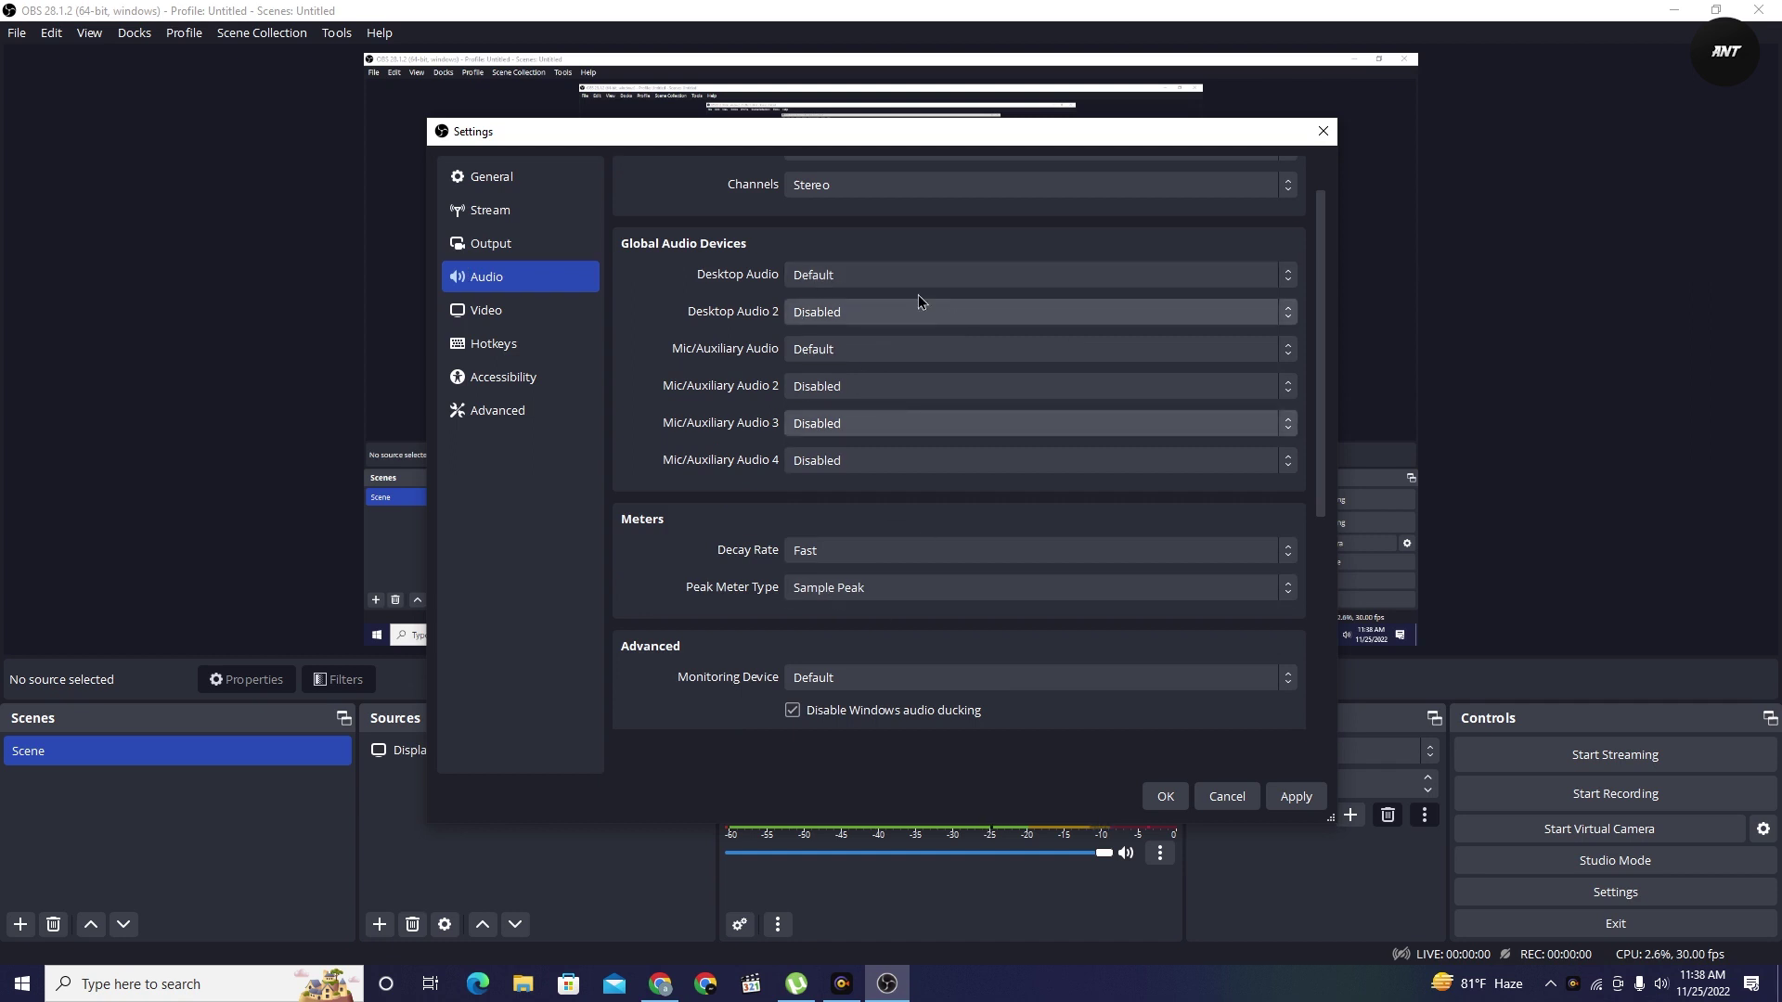
{"action": "scroll", "coordinate": [804, 274], "scroll_direction": "up", "scroll_amount": 1}
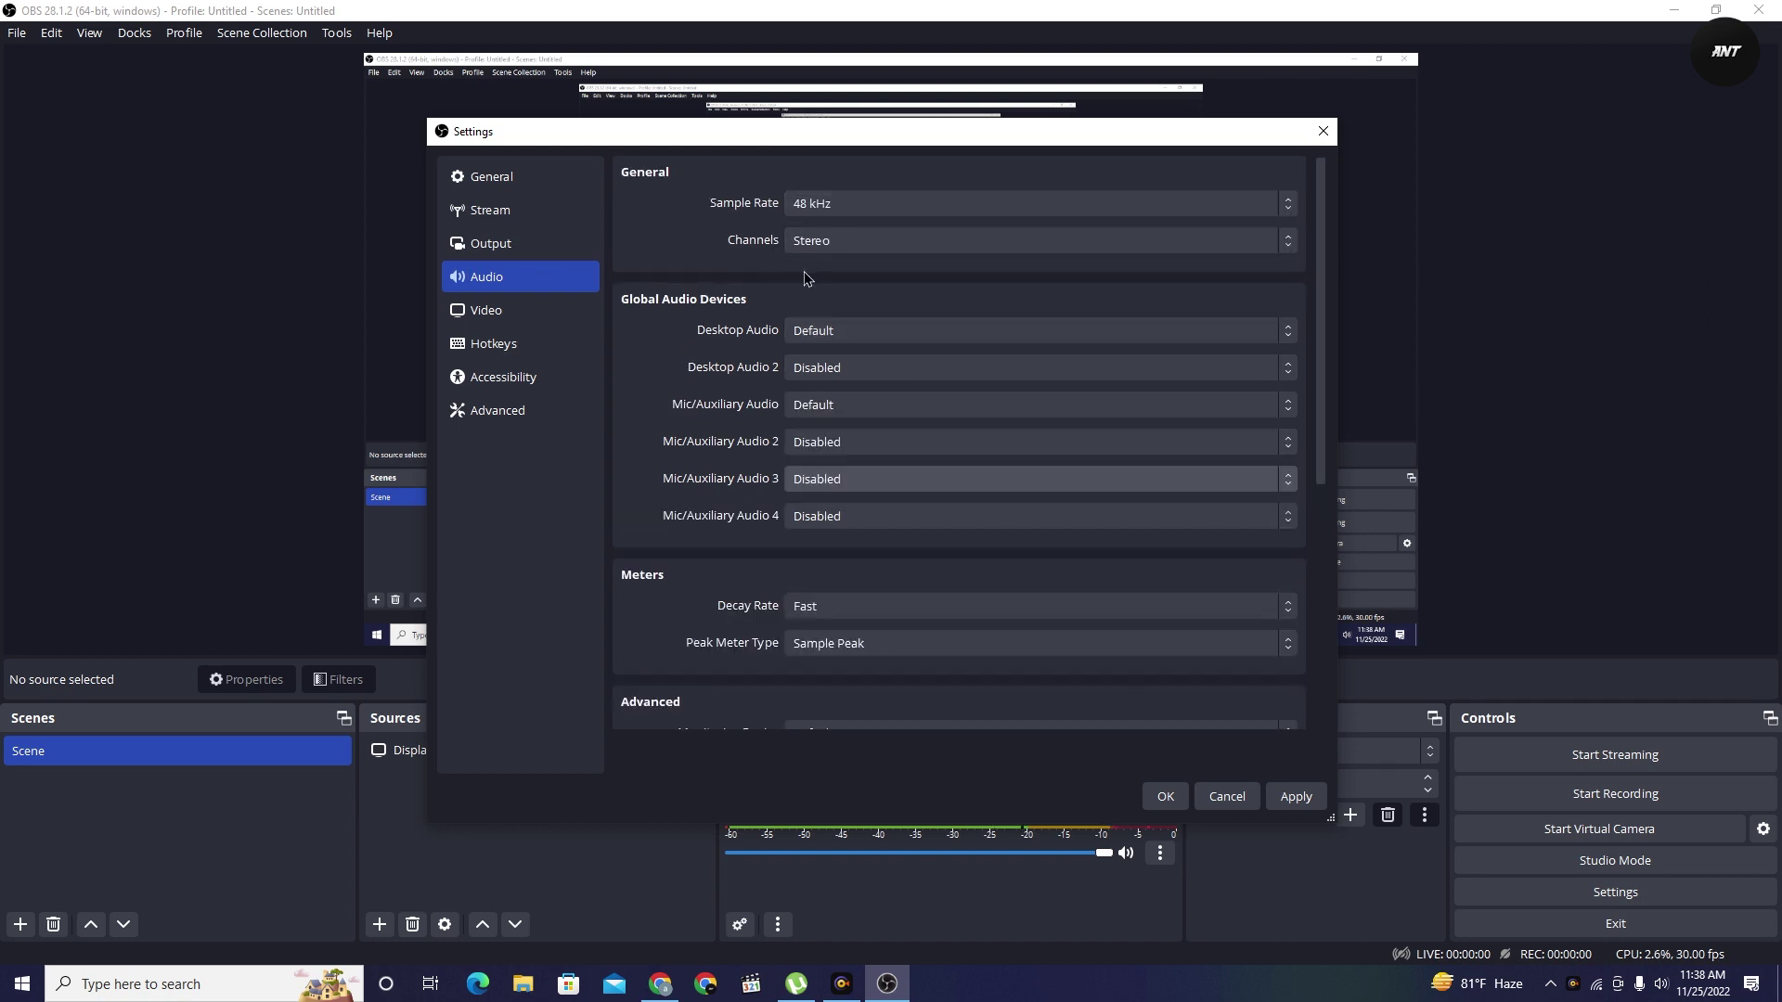
{"action": "left_click", "coordinate": [475, 241]}
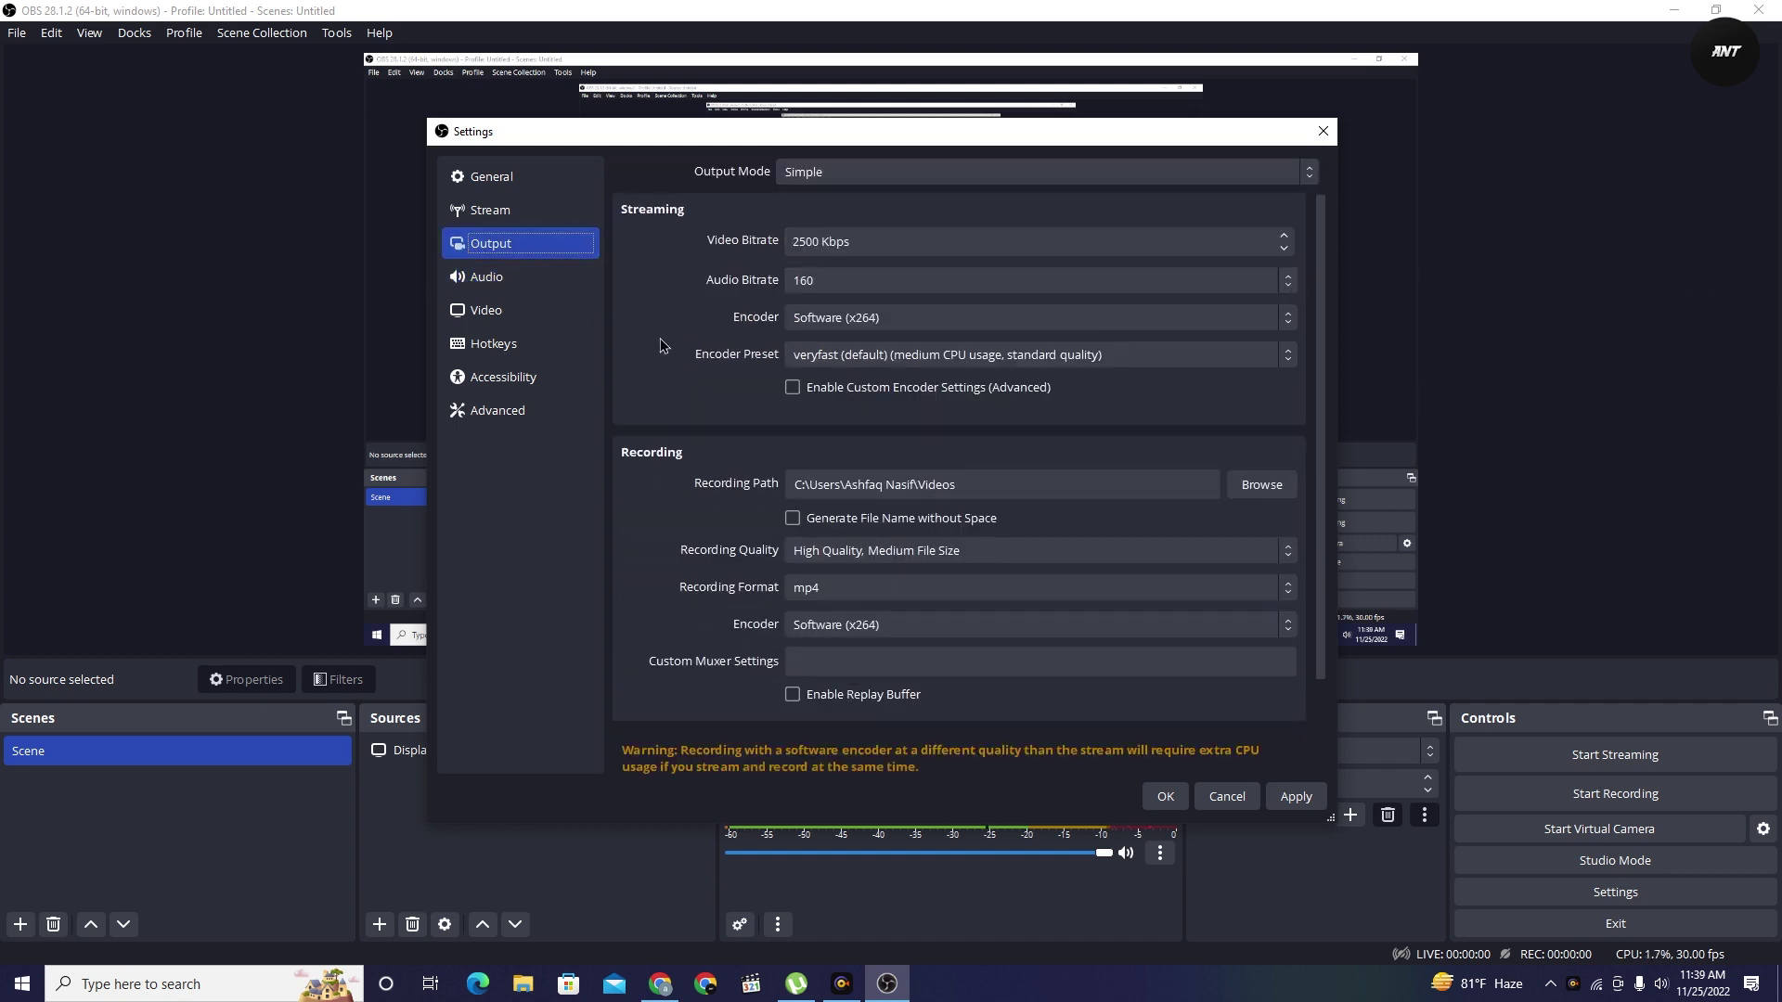
Confirm the settings and record a short test clip of the desktop with OBS minimized, restoring it to stop the recording.
{"action": "left_click", "coordinate": [514, 173]}
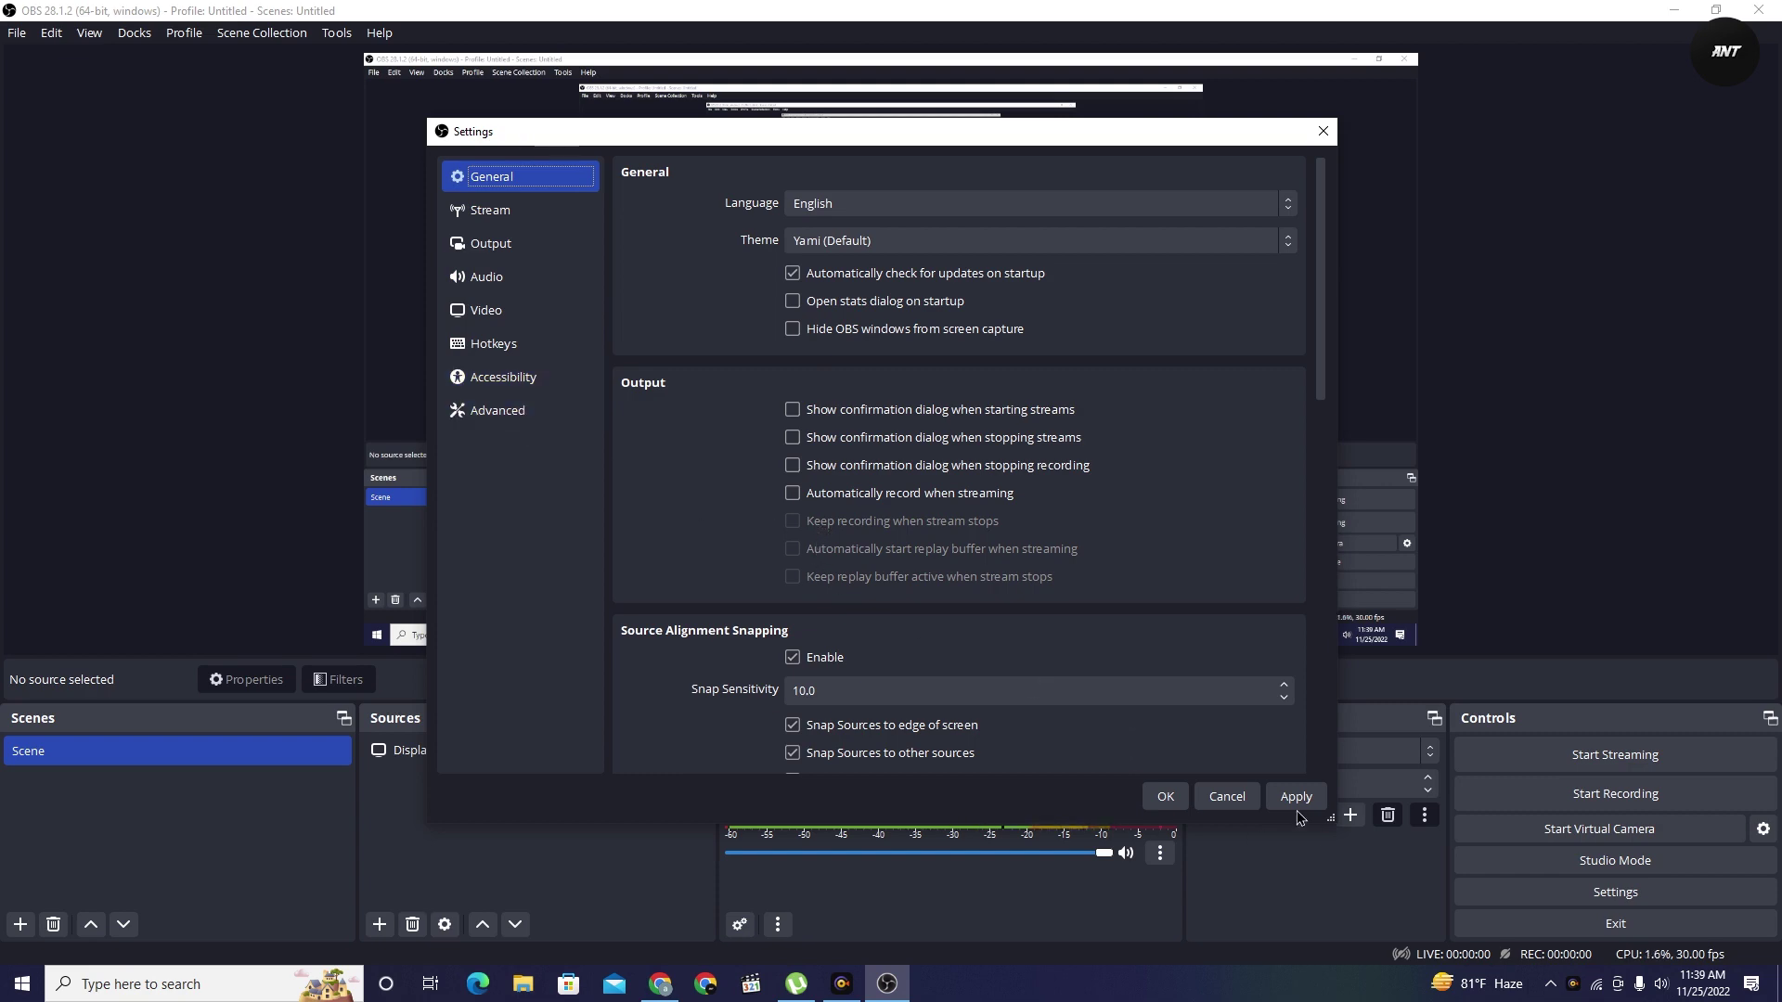
{"action": "left_click", "coordinate": [1166, 797]}
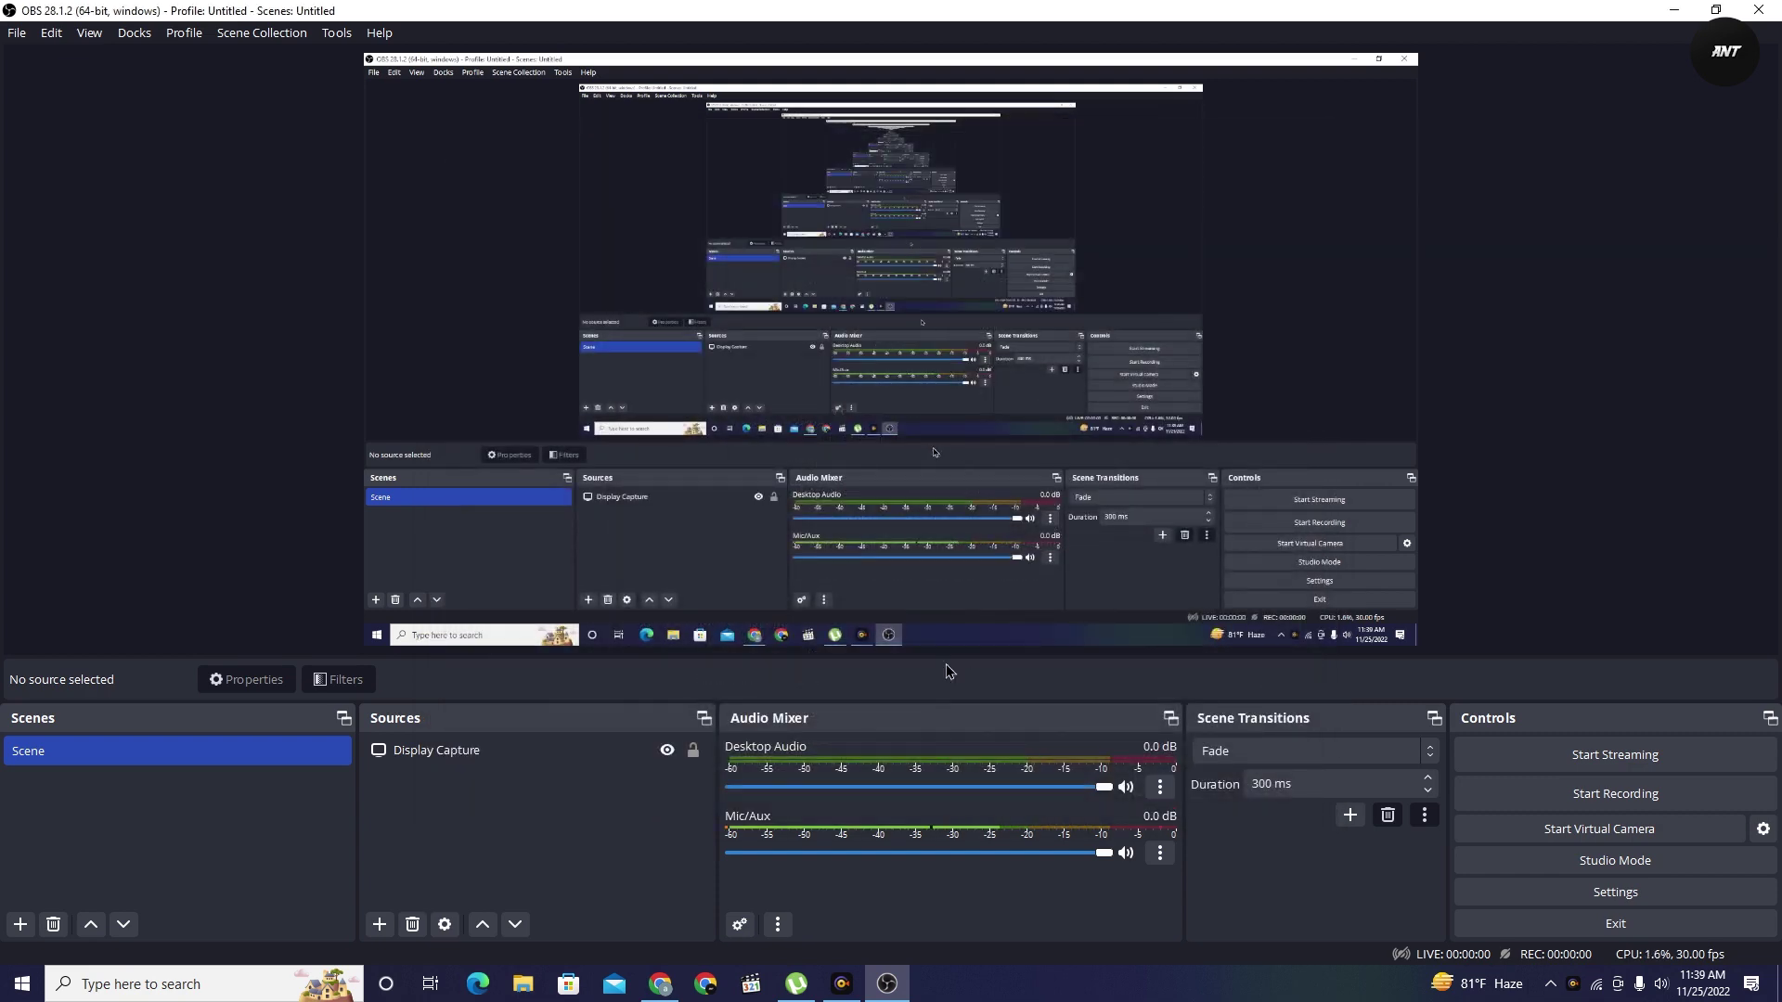
{"action": "left_click", "coordinate": [1540, 789]}
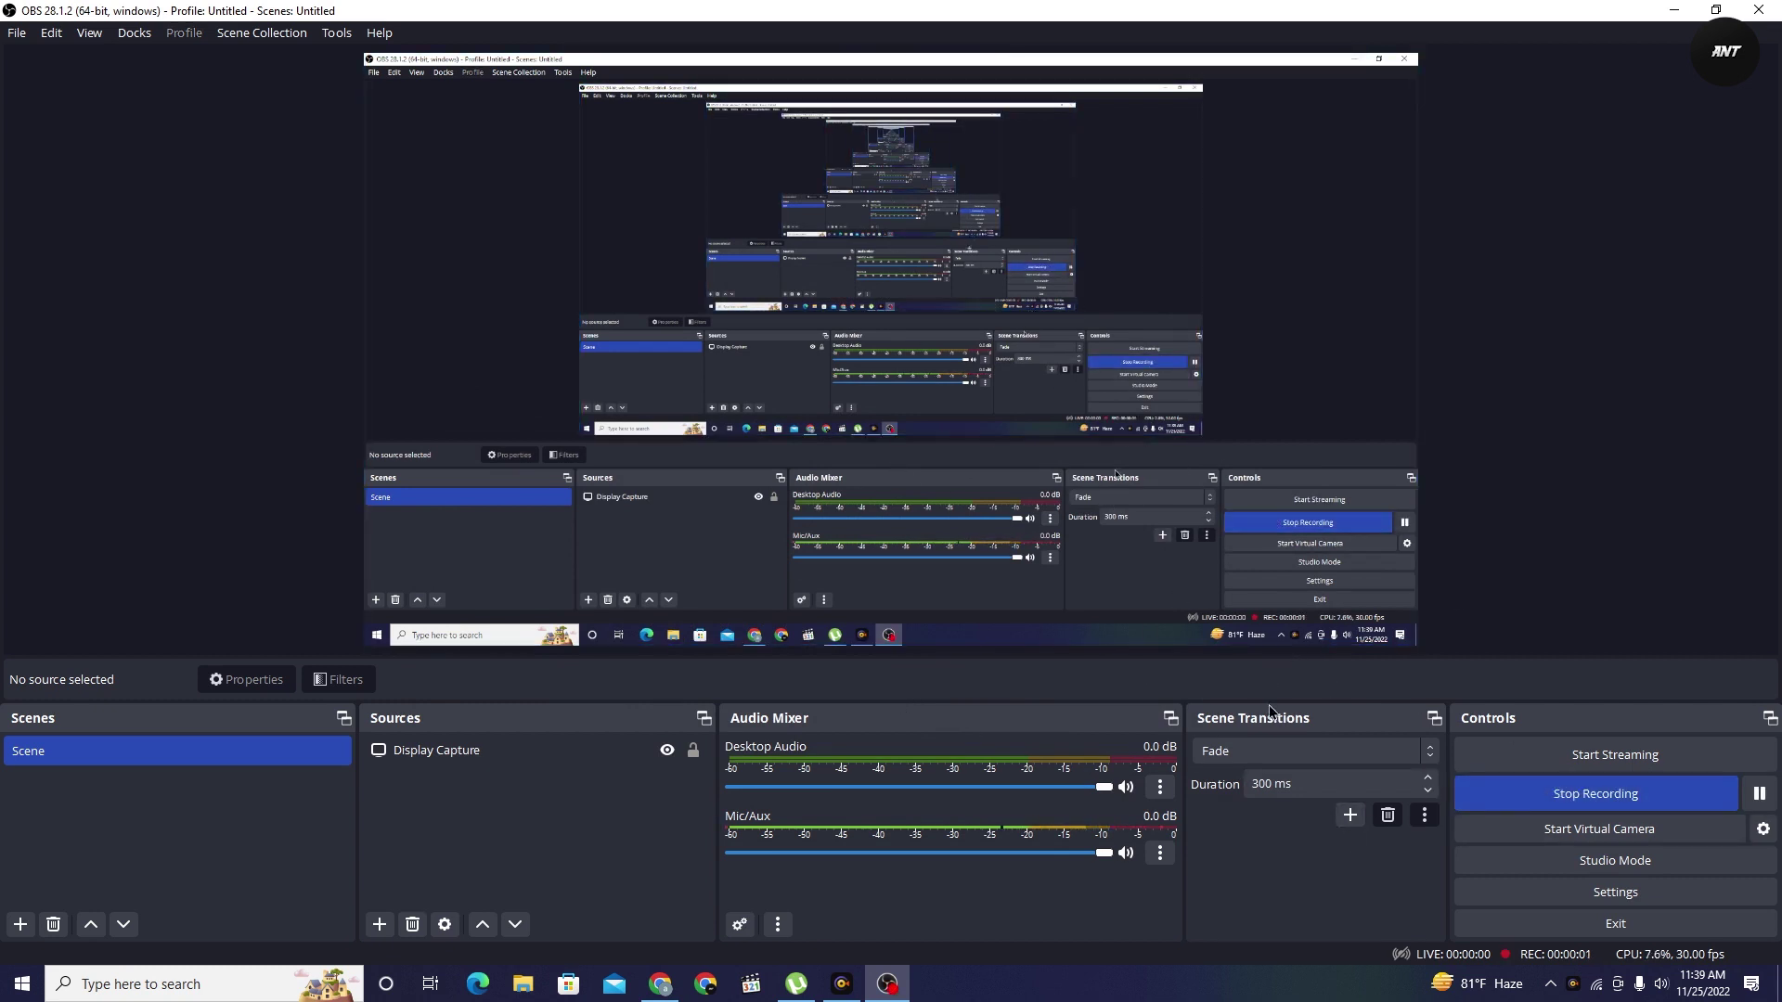
{"action": "left_click", "coordinate": [1675, 10]}
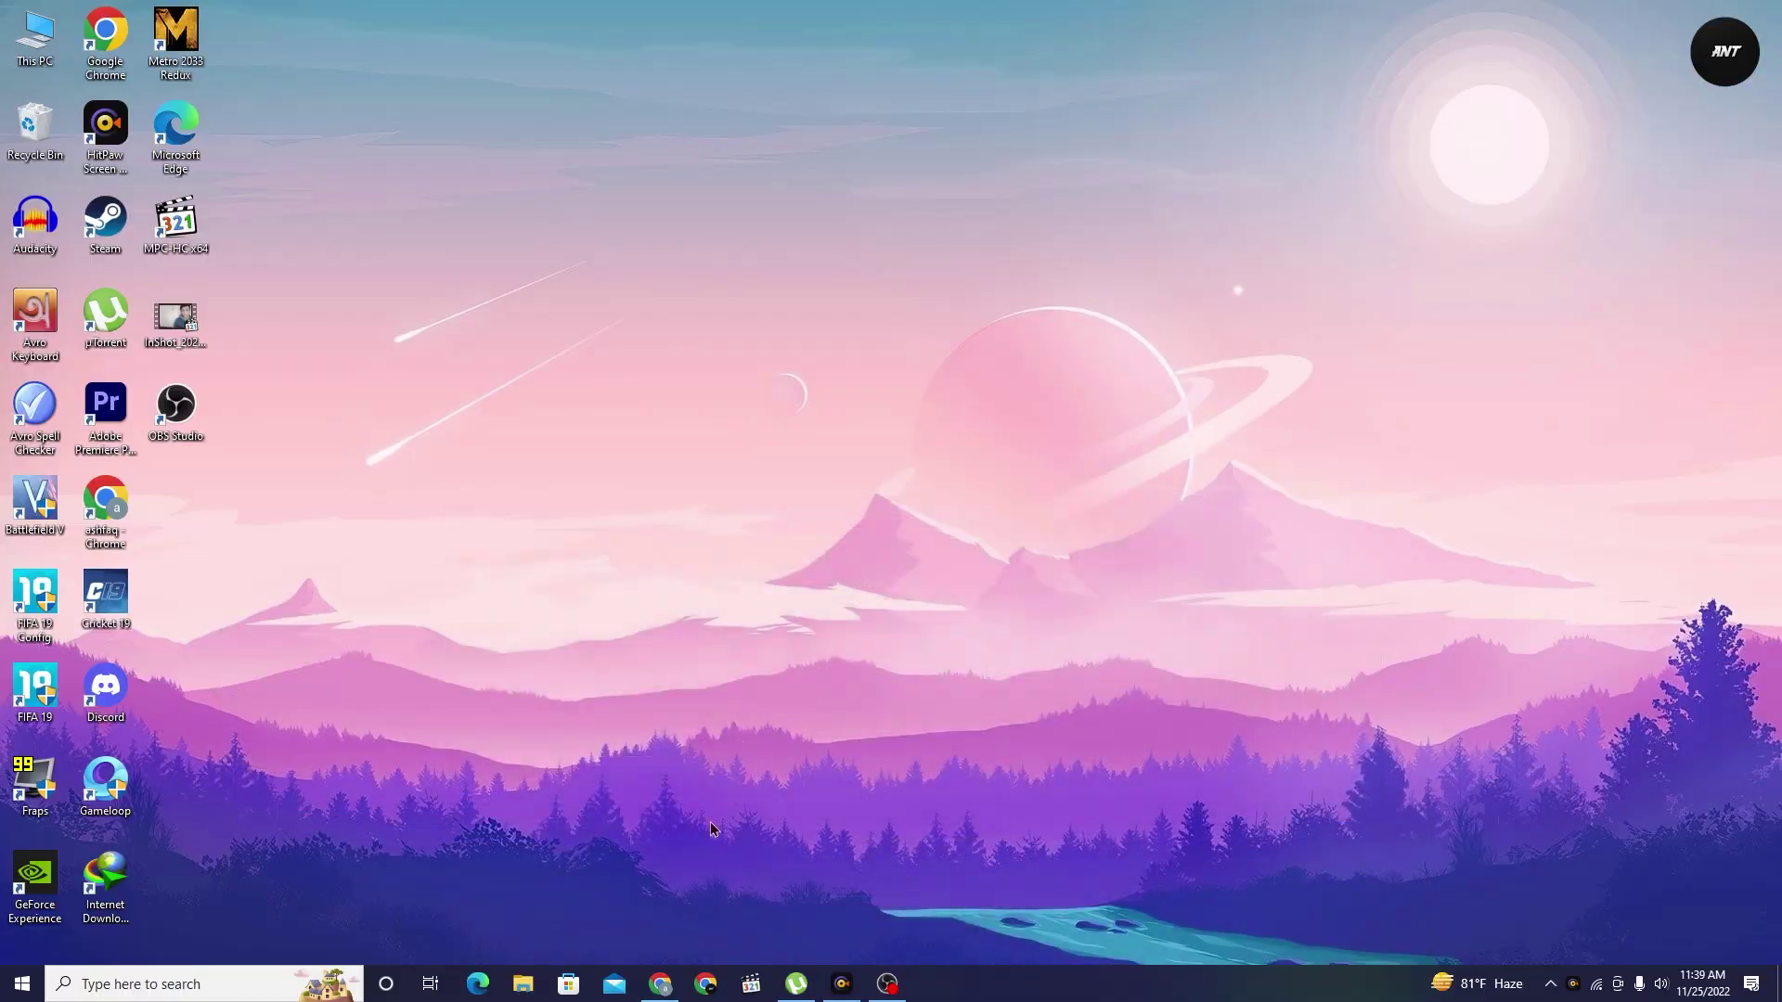
{"action": "left_click", "coordinate": [888, 982]}
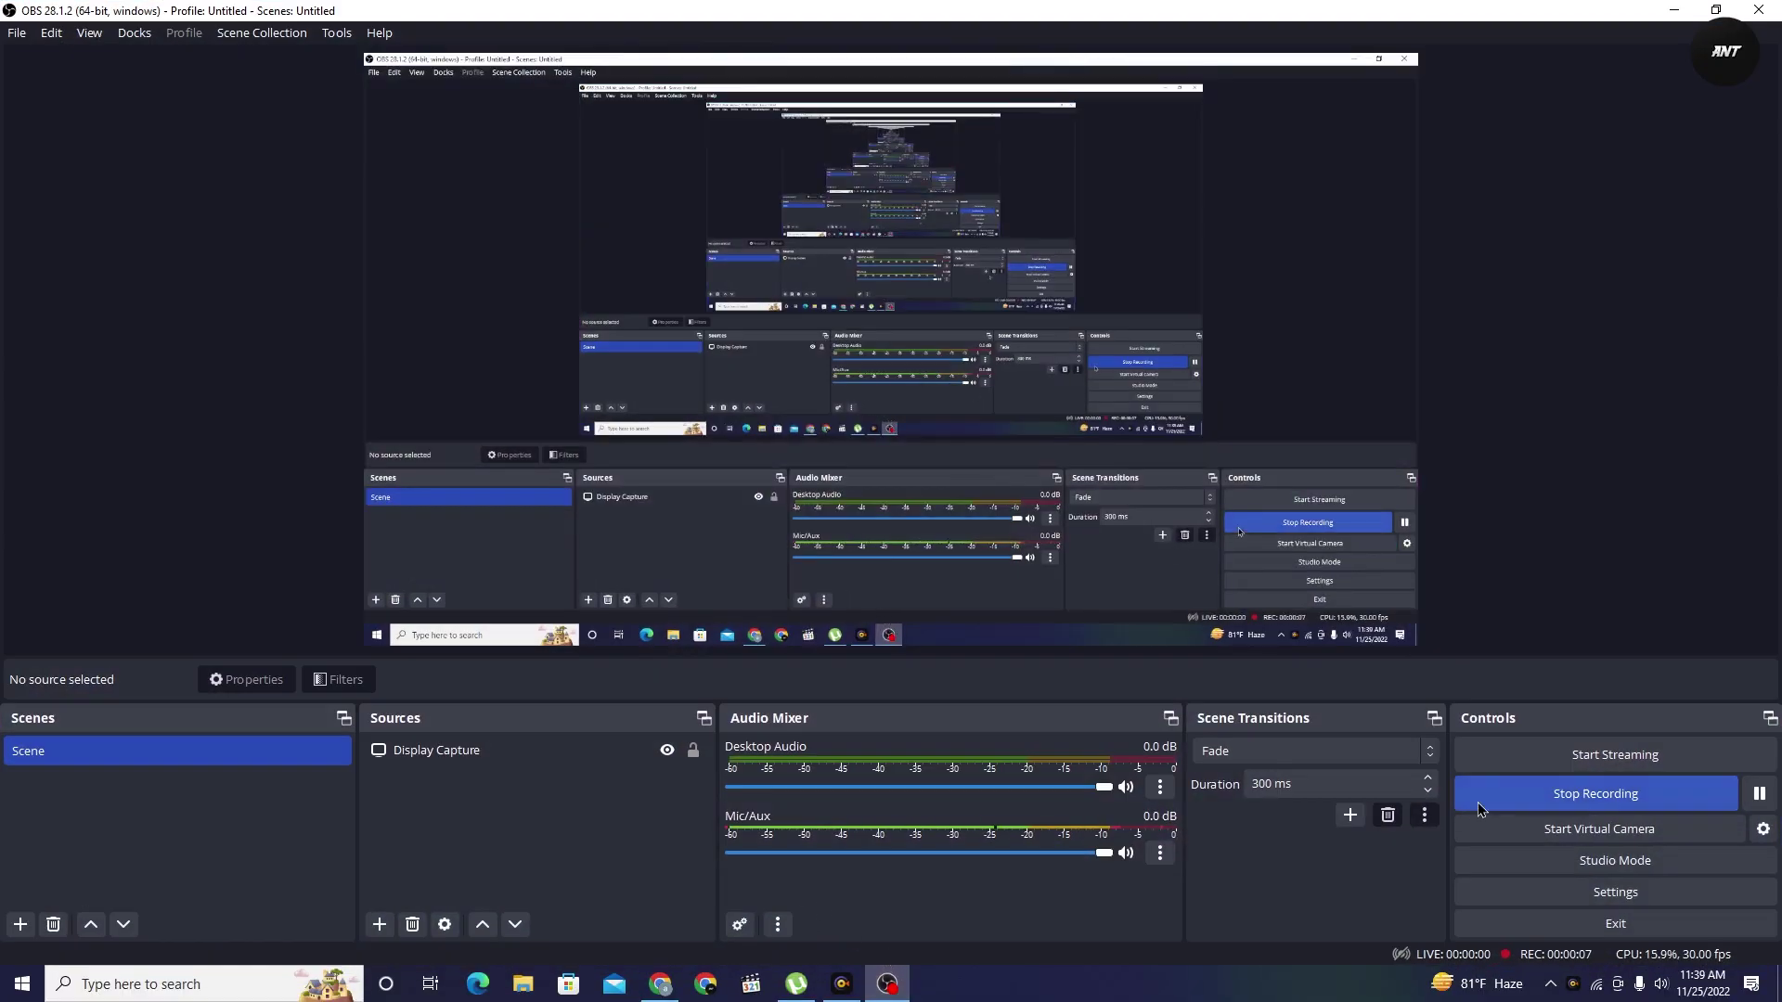
{"action": "left_click", "coordinate": [1489, 797]}
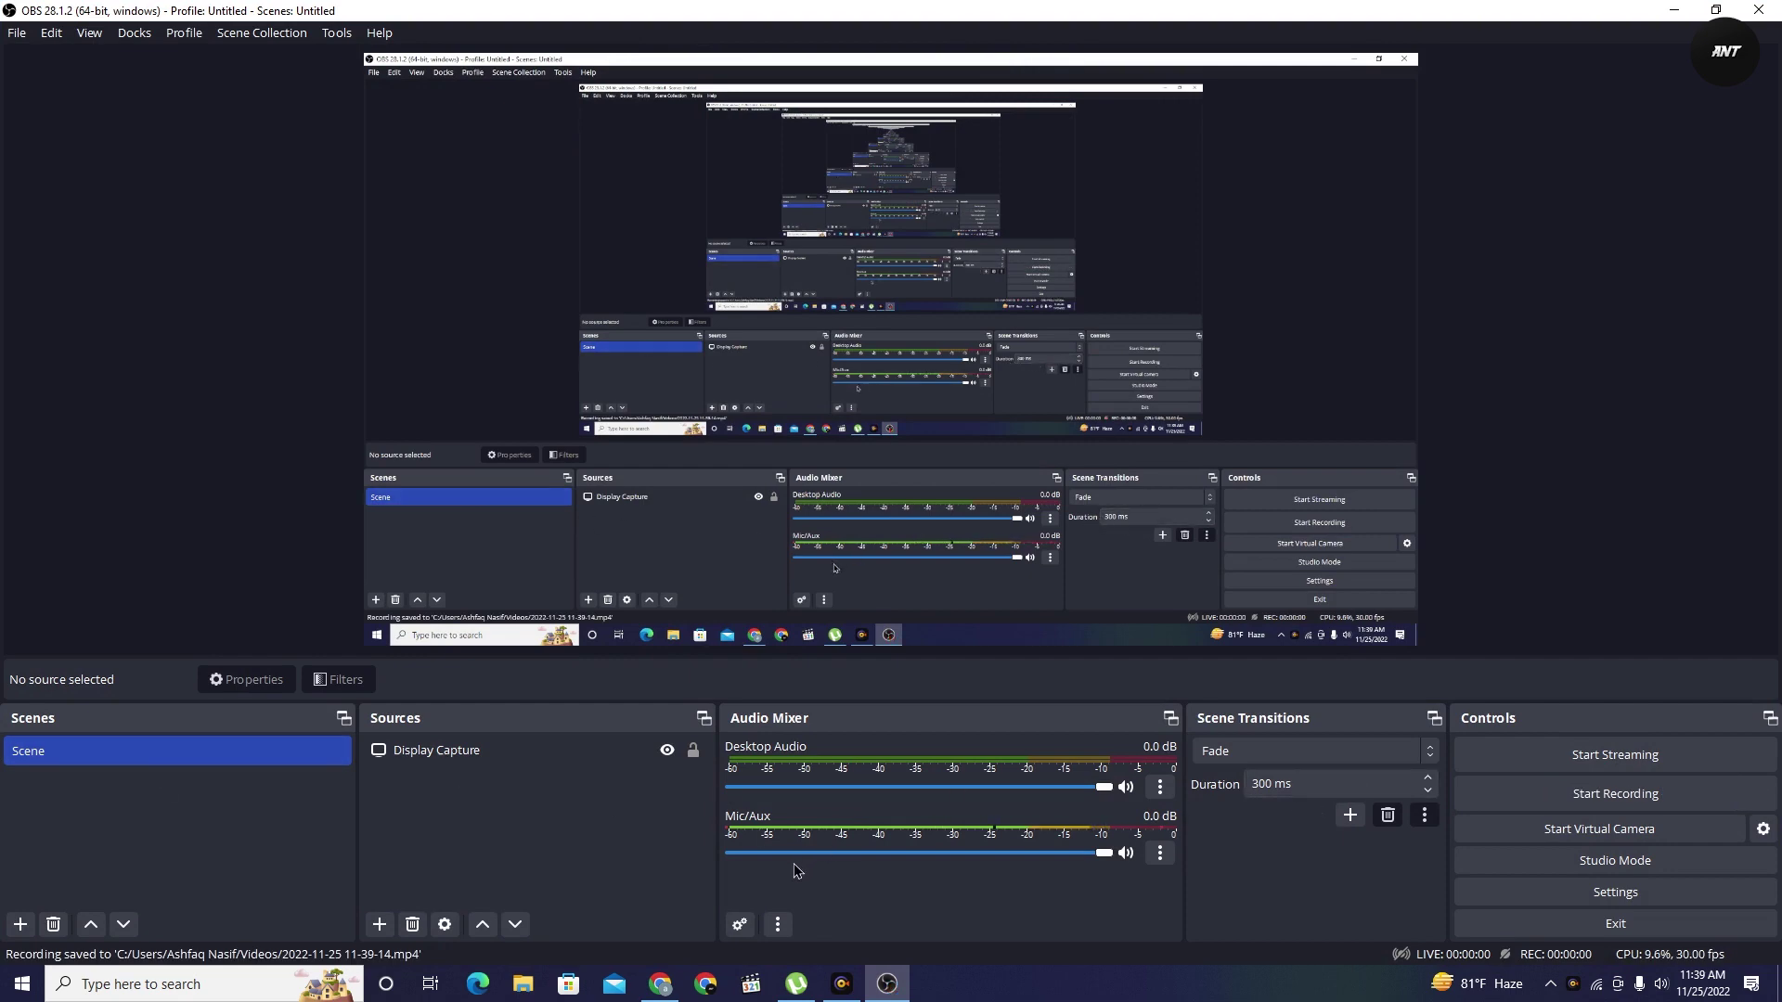
{"action": "left_click", "coordinate": [1674, 11]}
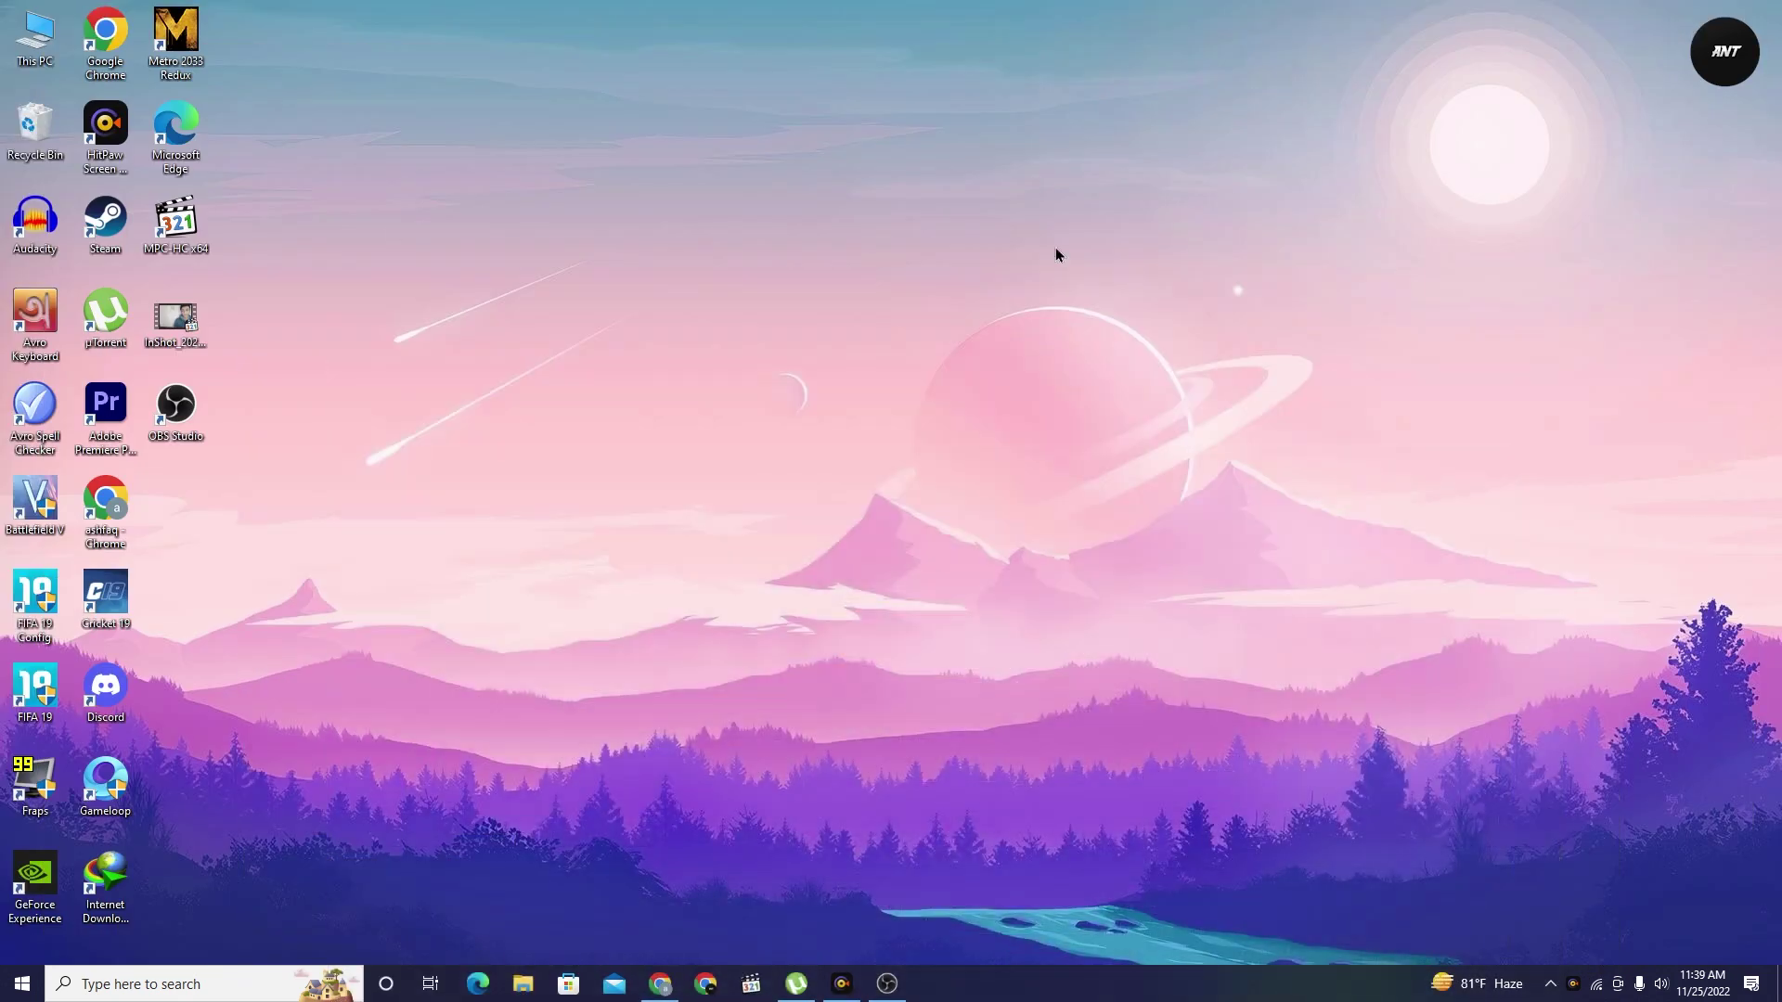
{"action": "double_click", "coordinate": [64, 50]}
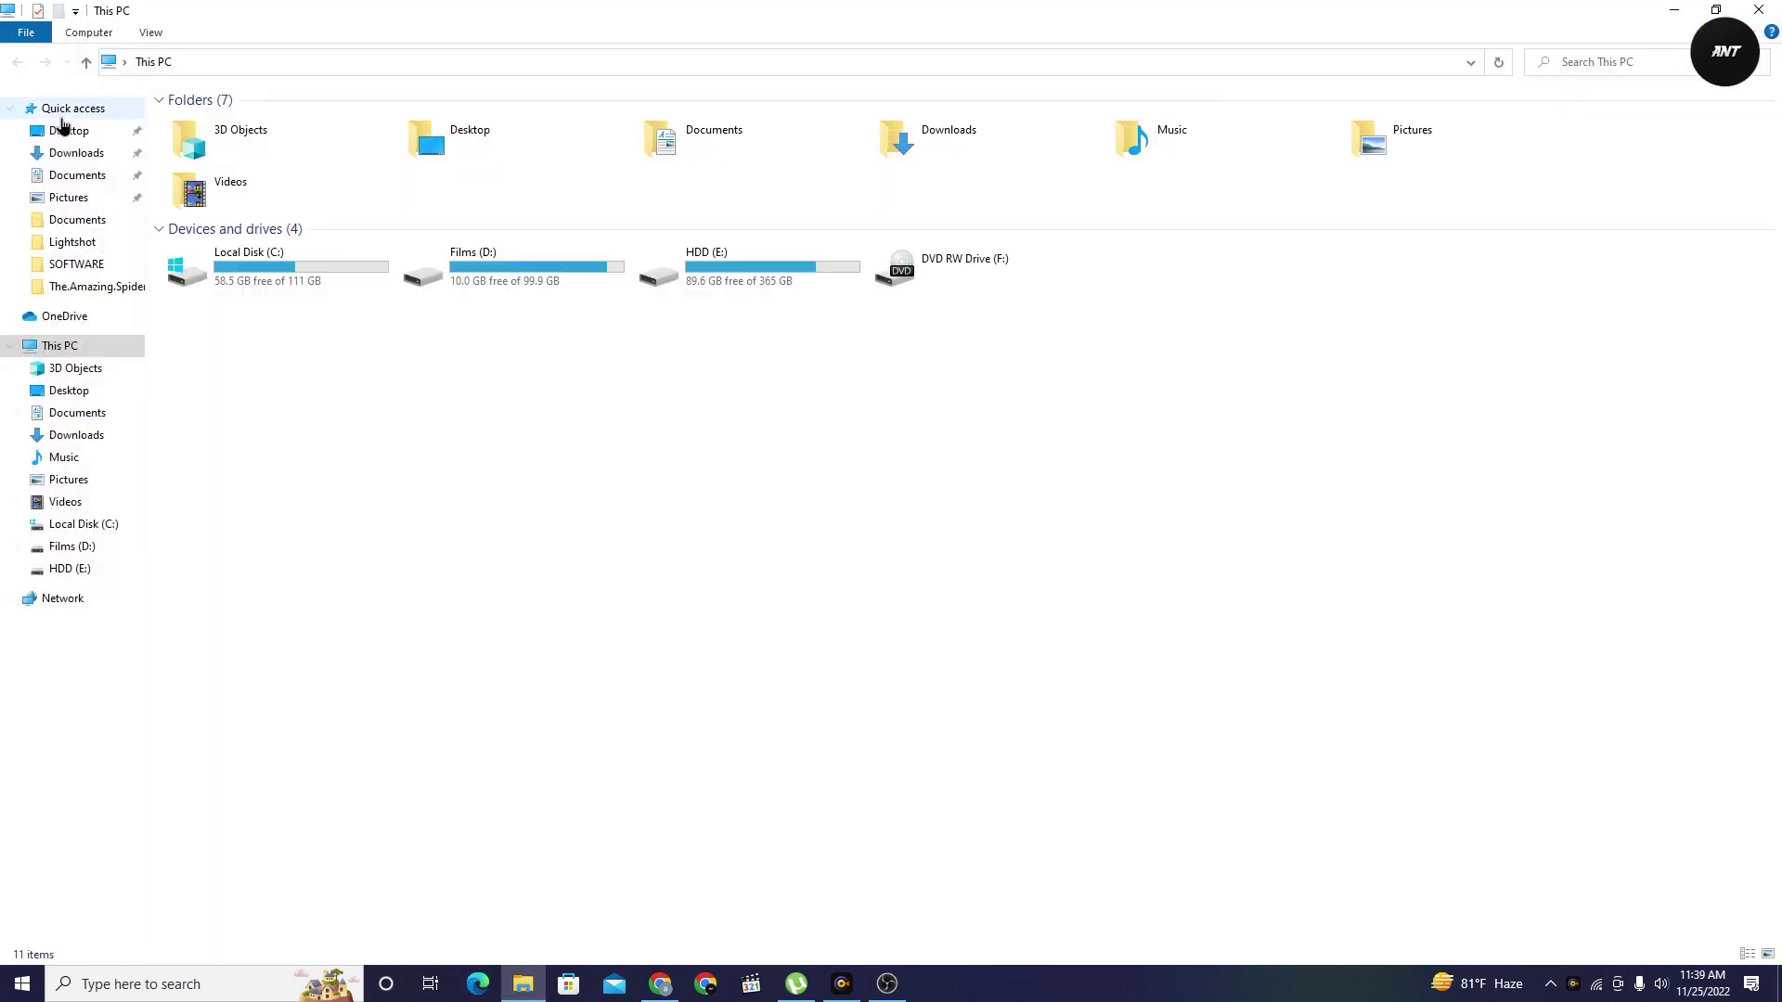
{"action": "left_click", "coordinate": [103, 499]}
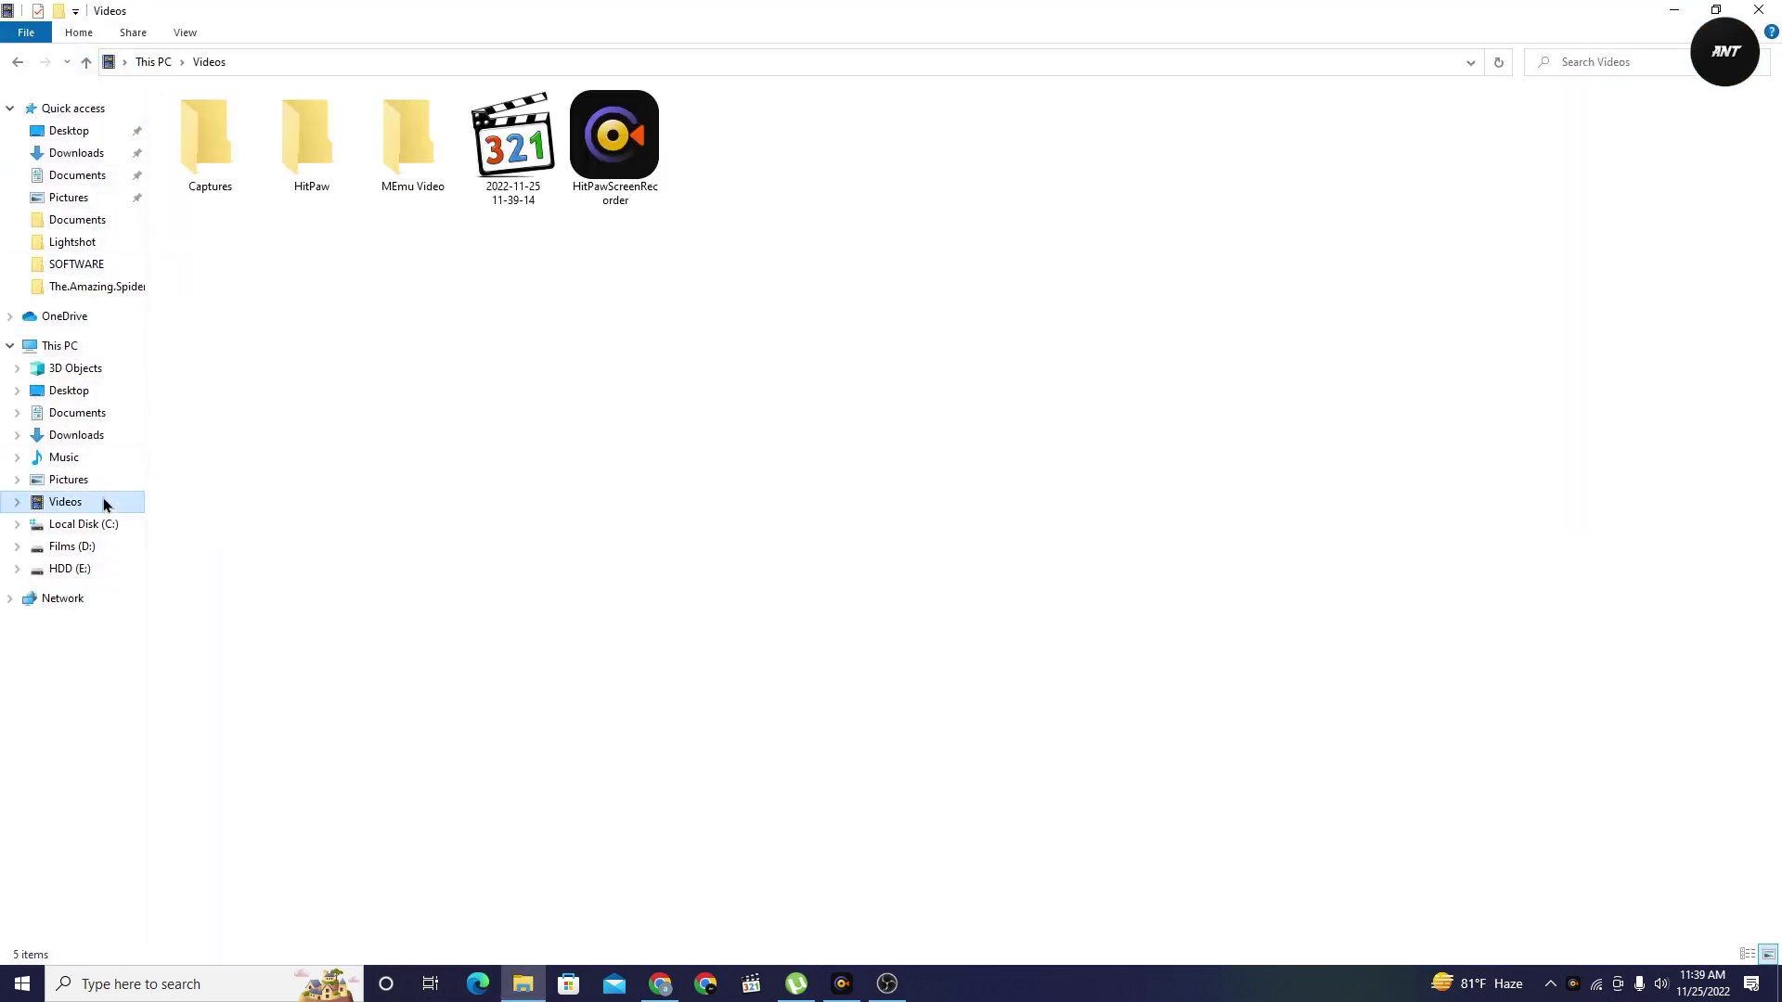
{"action": "double_click", "coordinate": [550, 184]}
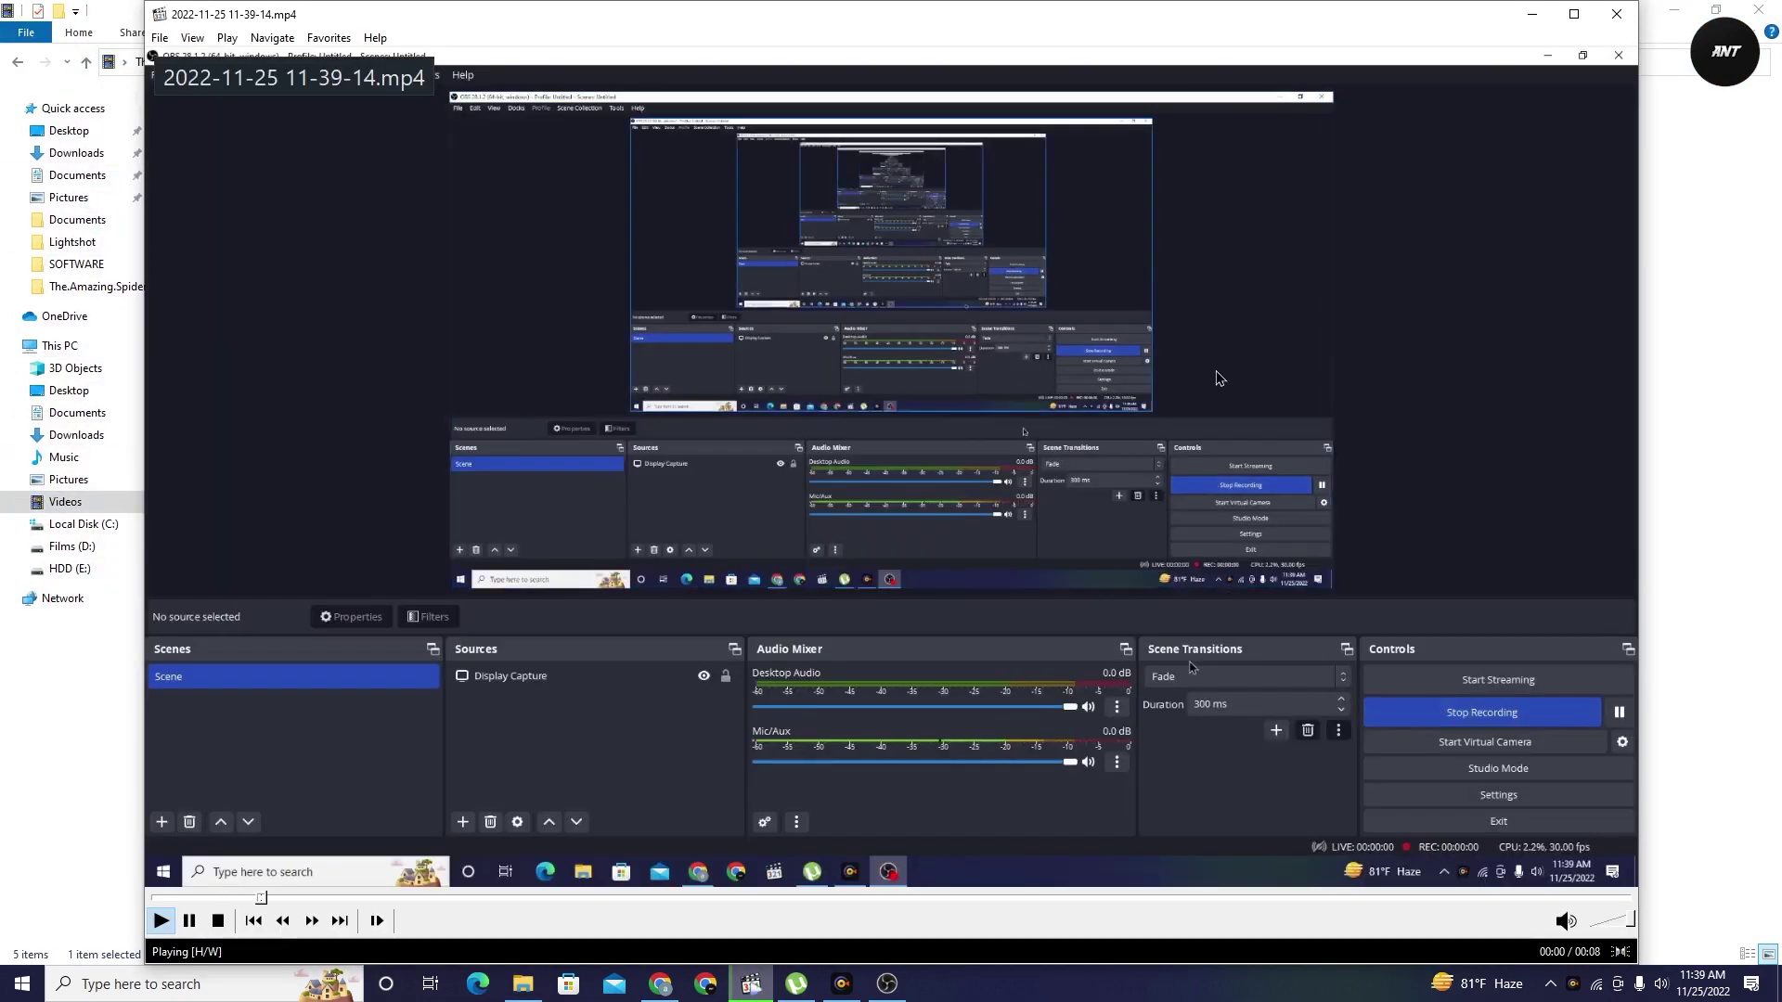
{"action": "key", "text": "Up"}
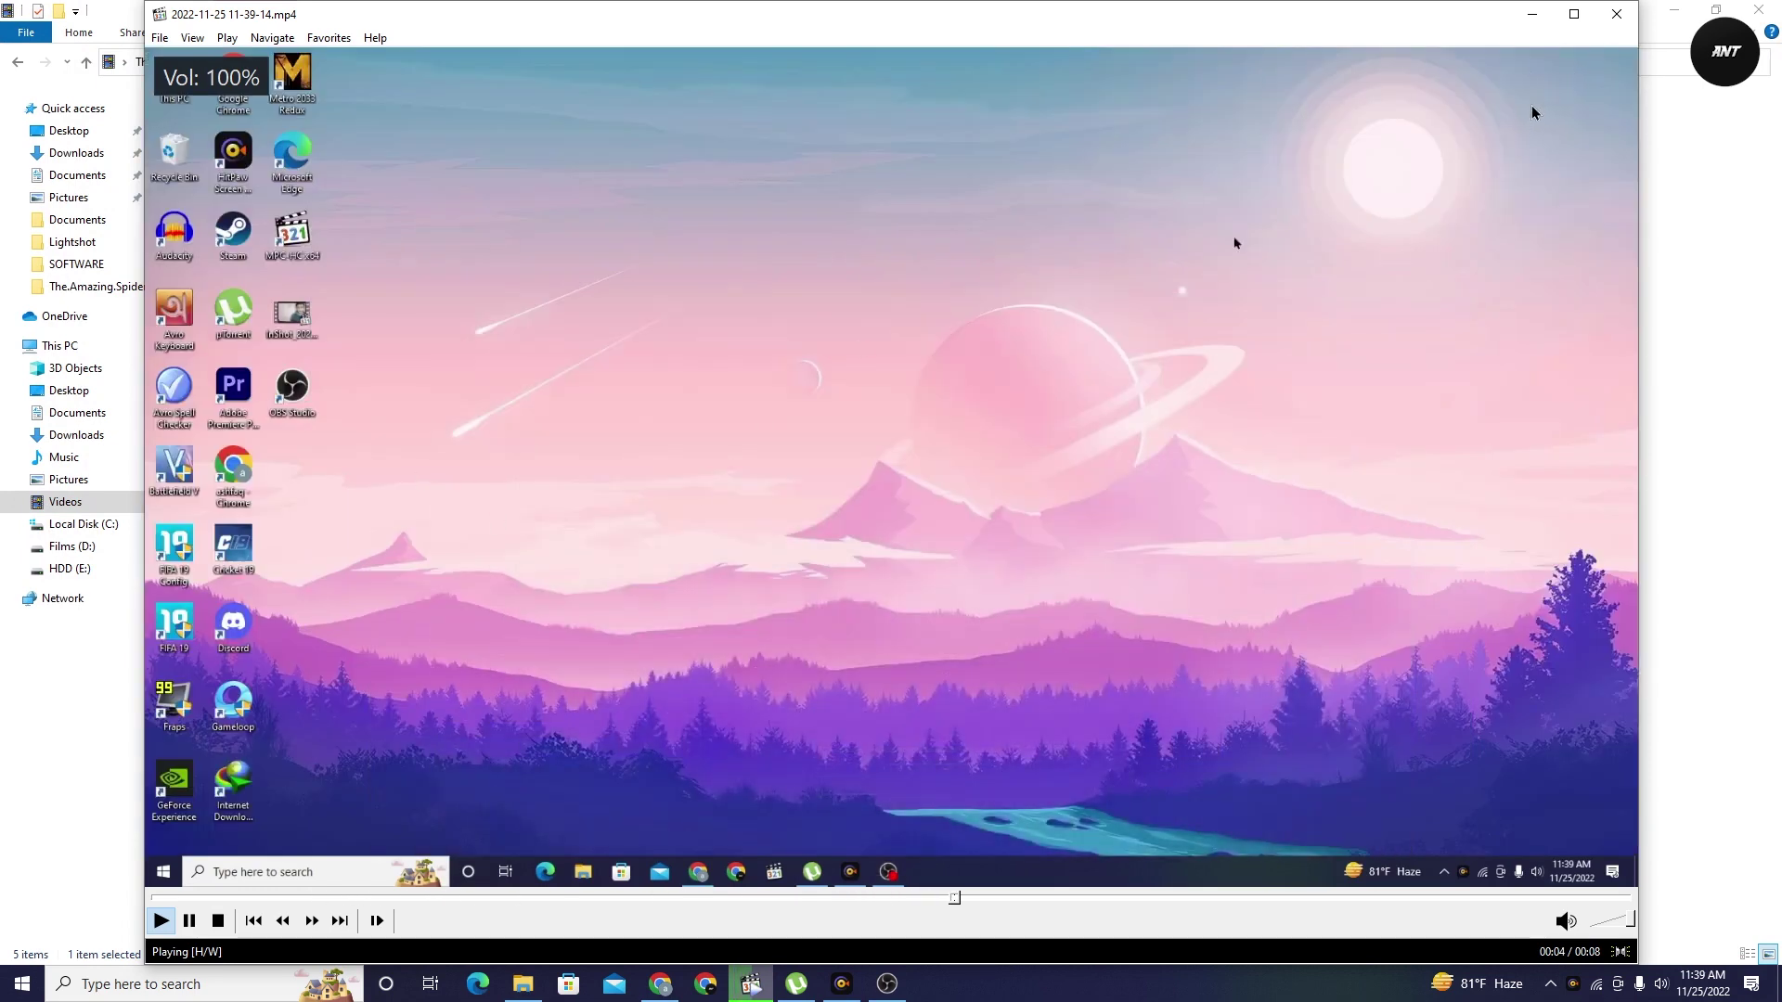
{"action": "left_click", "coordinate": [1617, 14]}
{"action": "left_click", "coordinate": [1759, 9]}
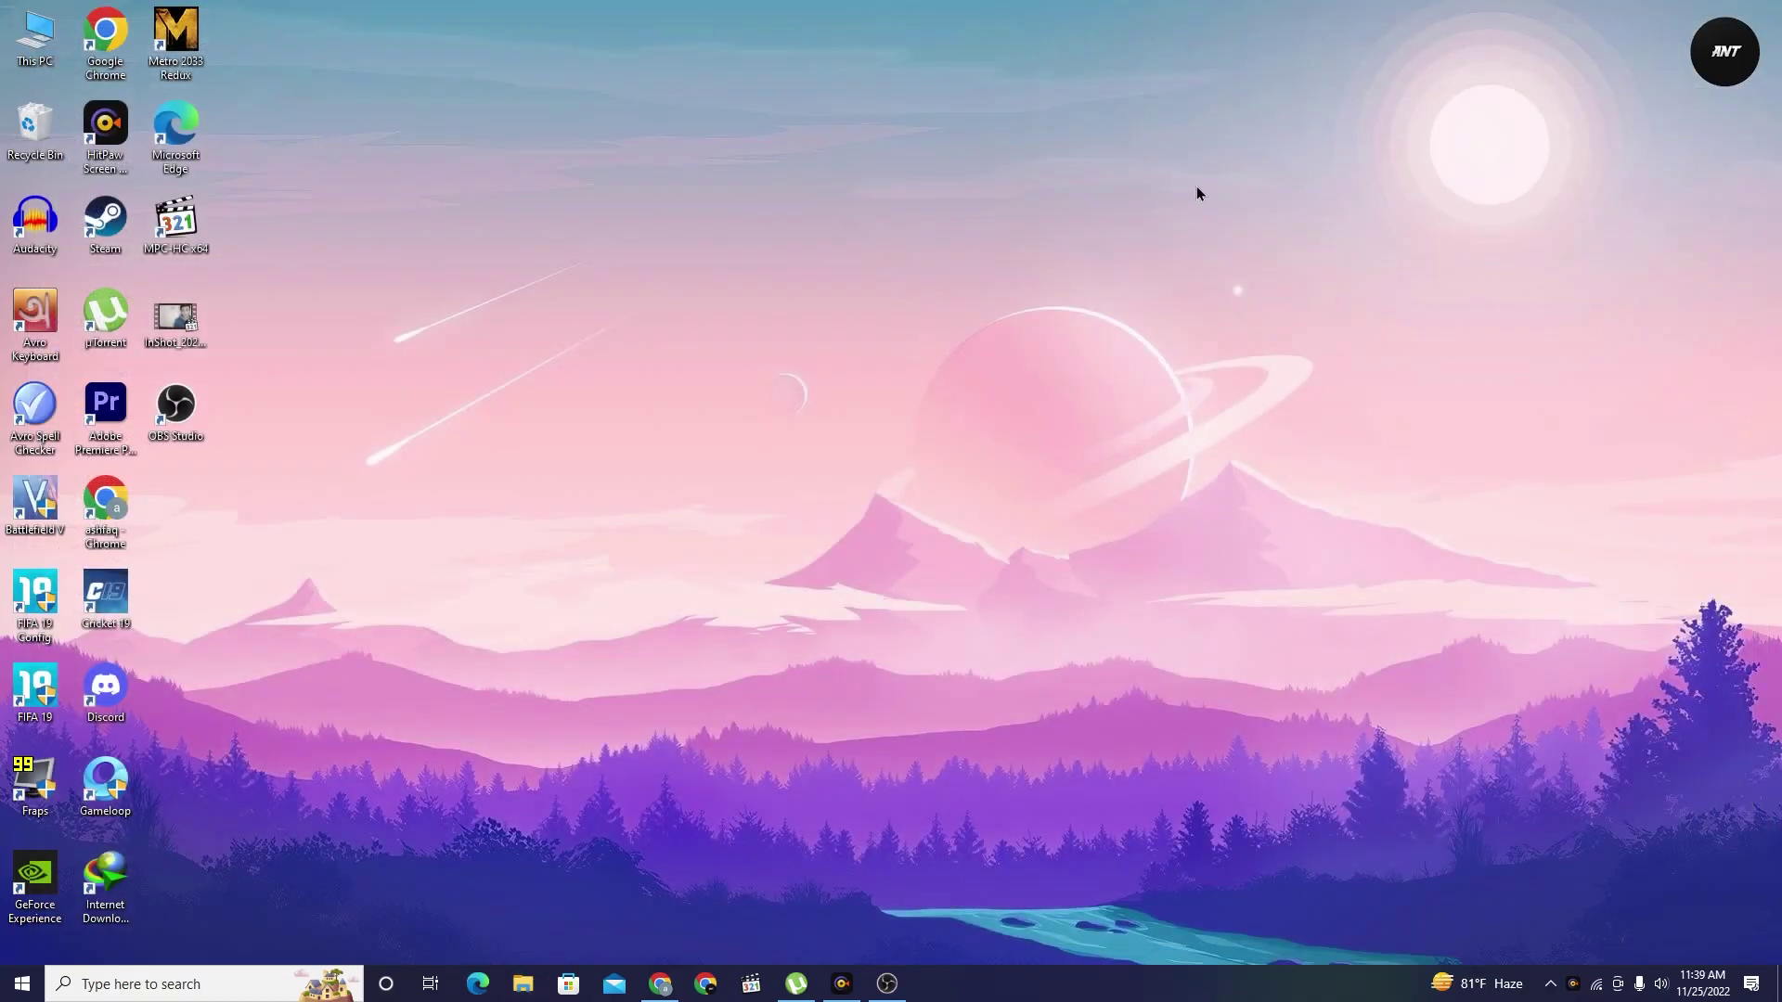